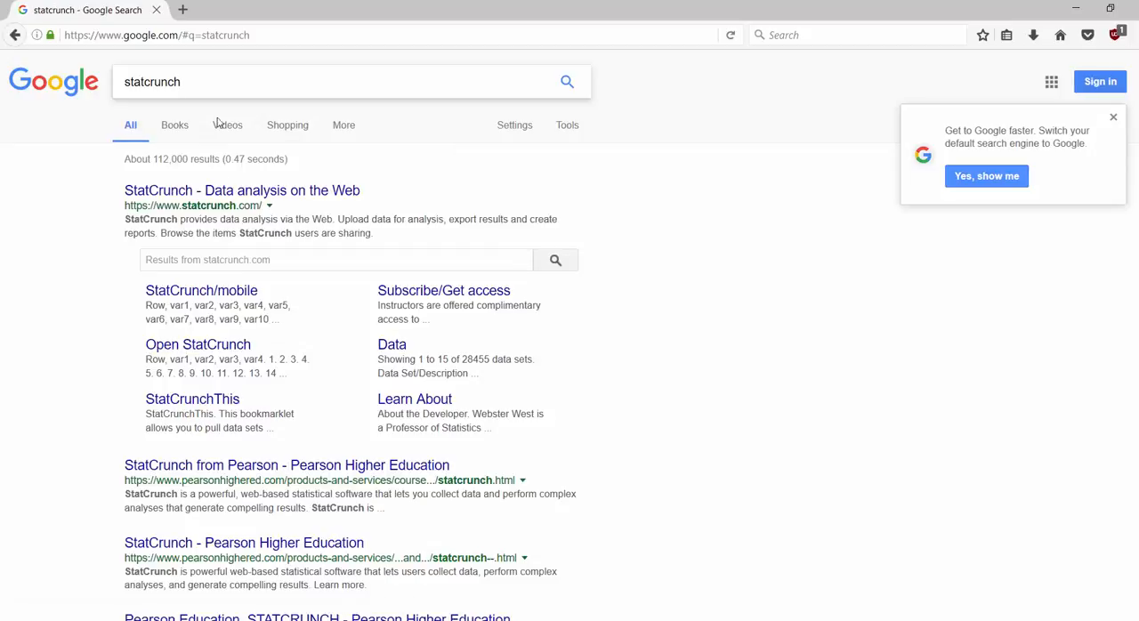
Step: Open the StatCrunch website from the search results and dismiss the Microsoft Edge pop-up
left_click(198, 191)
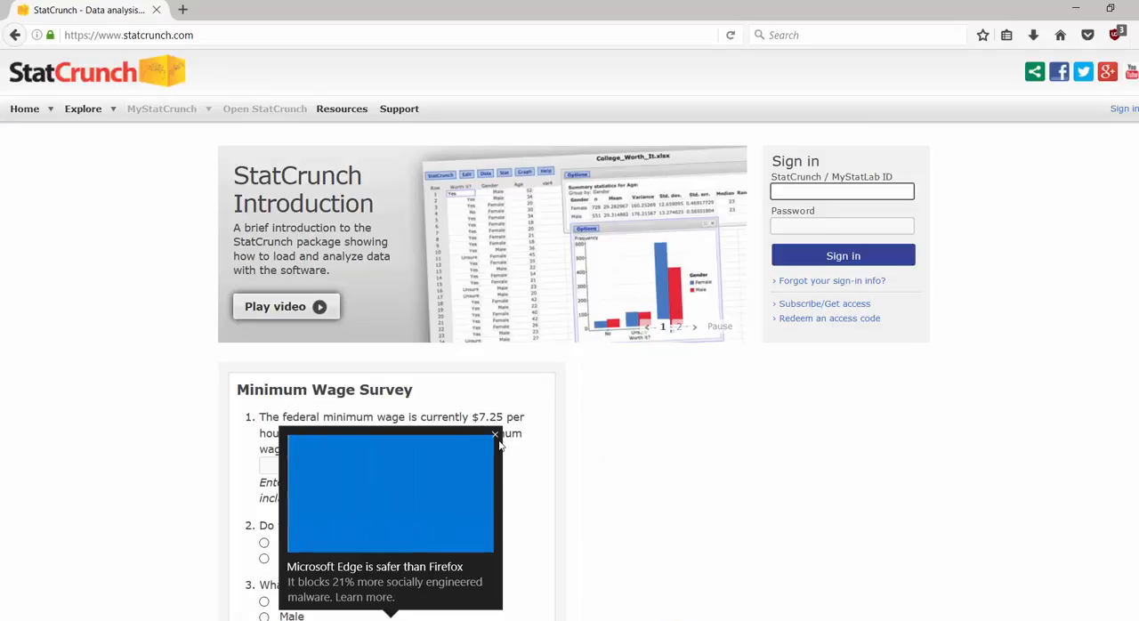
left_click(496, 436)
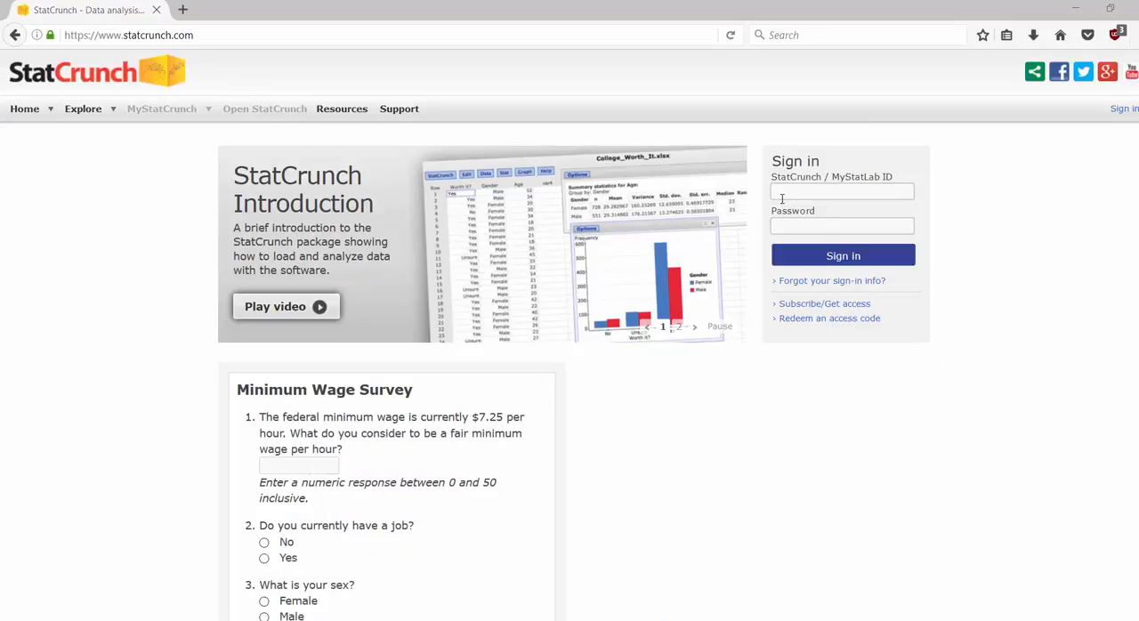
Step: Sign in to StatCrunch with the account ID and password, and dismiss the browser's offer to remember the login
left_click(782, 189)
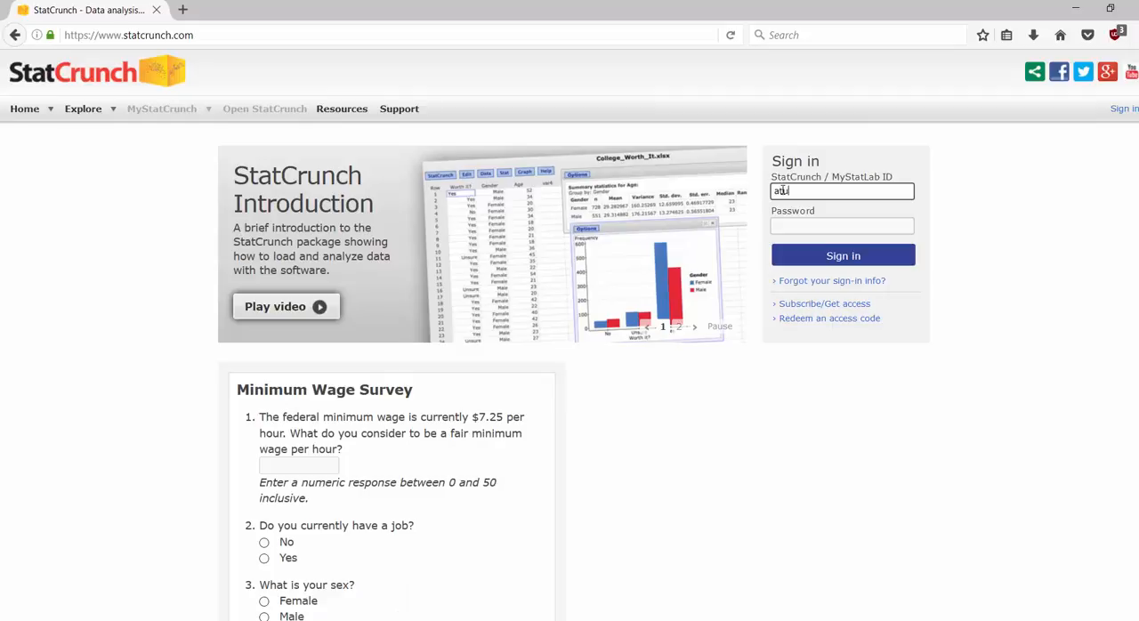
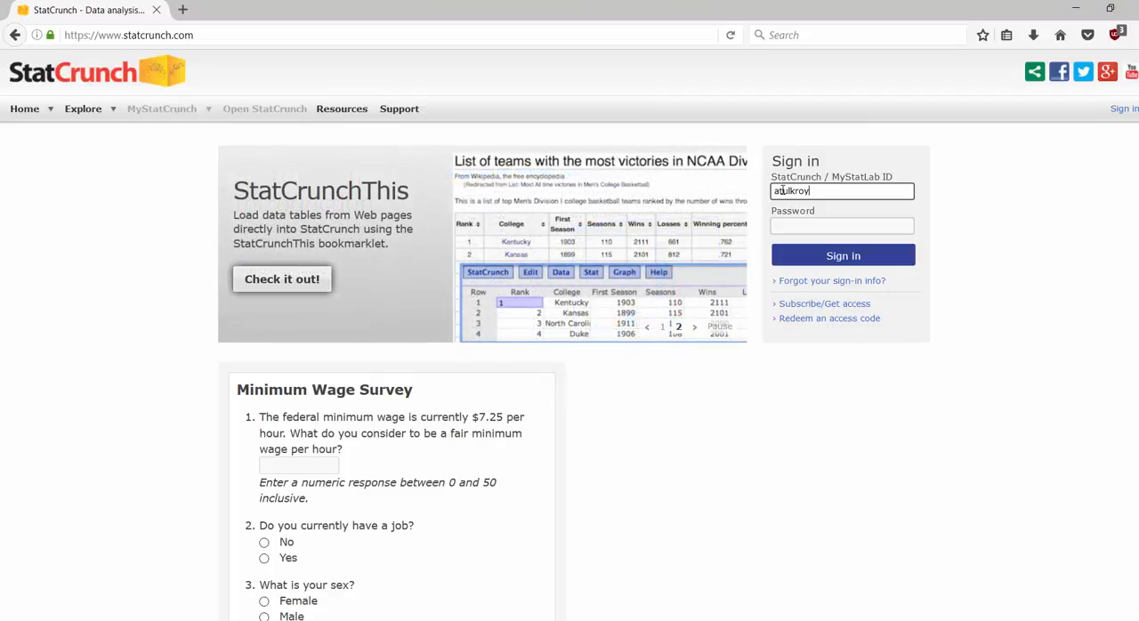
left_click(786, 229)
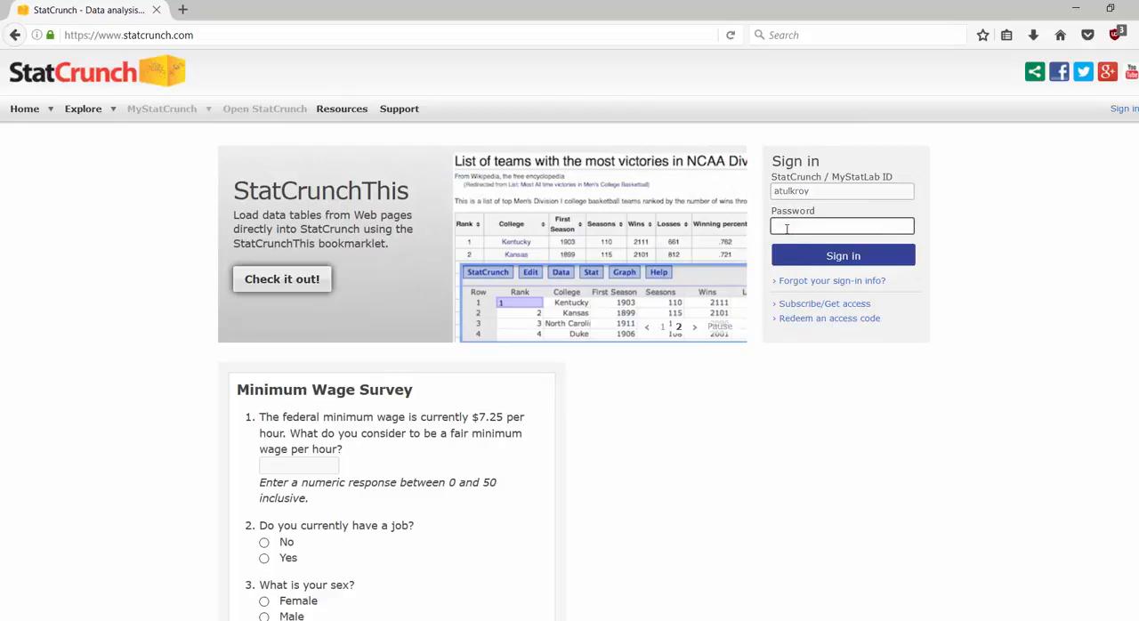
type("•••••••••••")
left_click(795, 258)
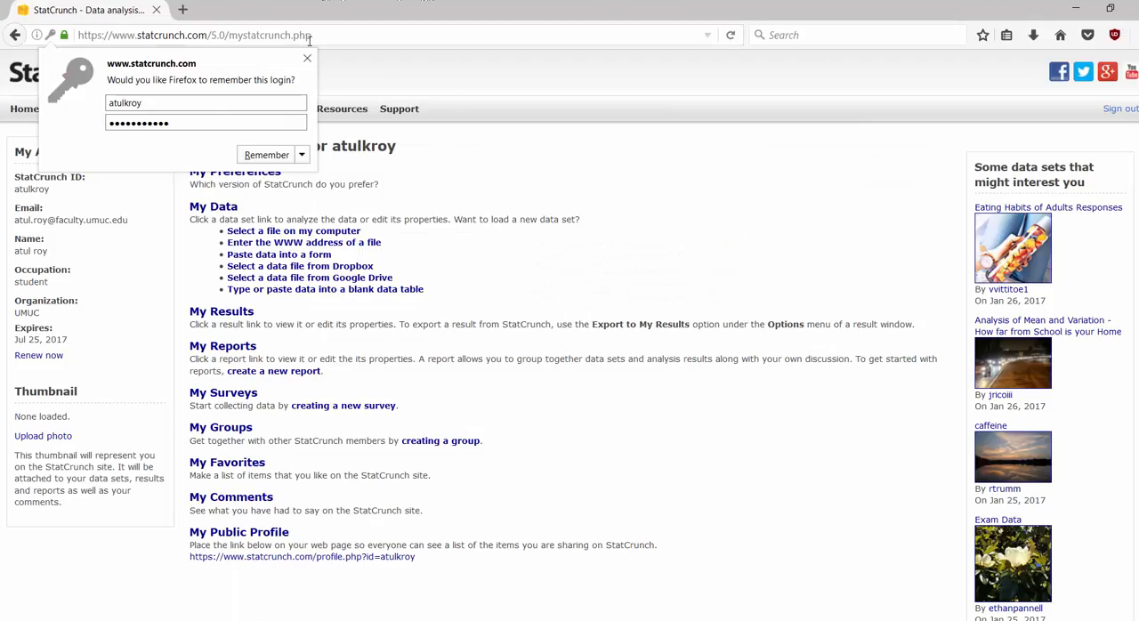
left_click(307, 58)
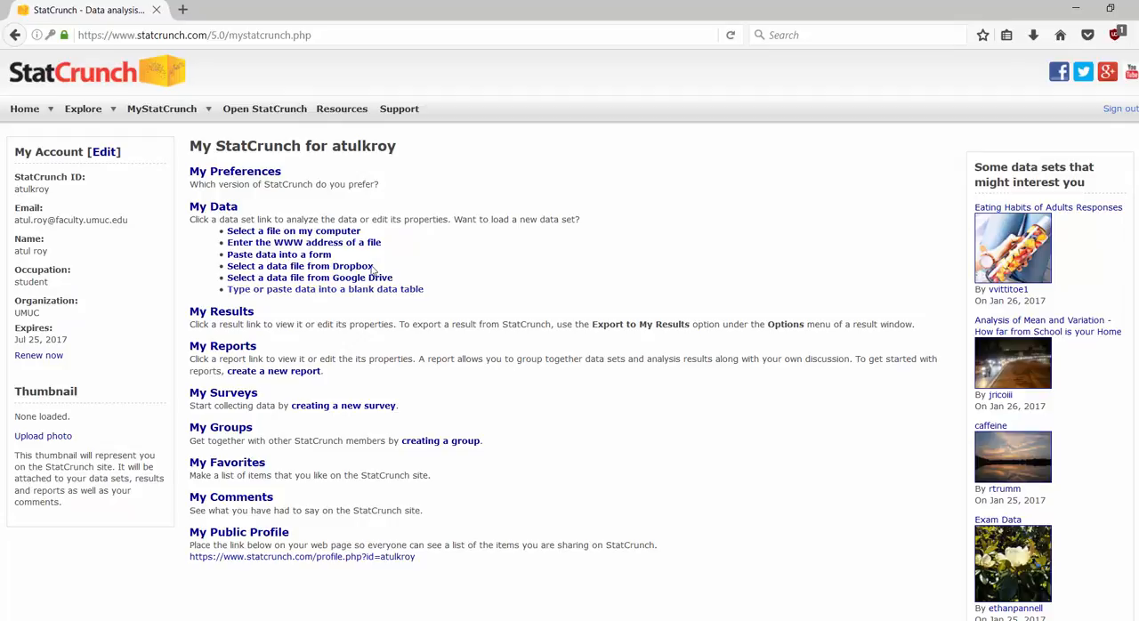
Step: Start loading data from the computer and choose the Friends Excel file in the Spring2017 > subbing > Muse-Jan-2017 folder on drive C
left_click(325, 238)
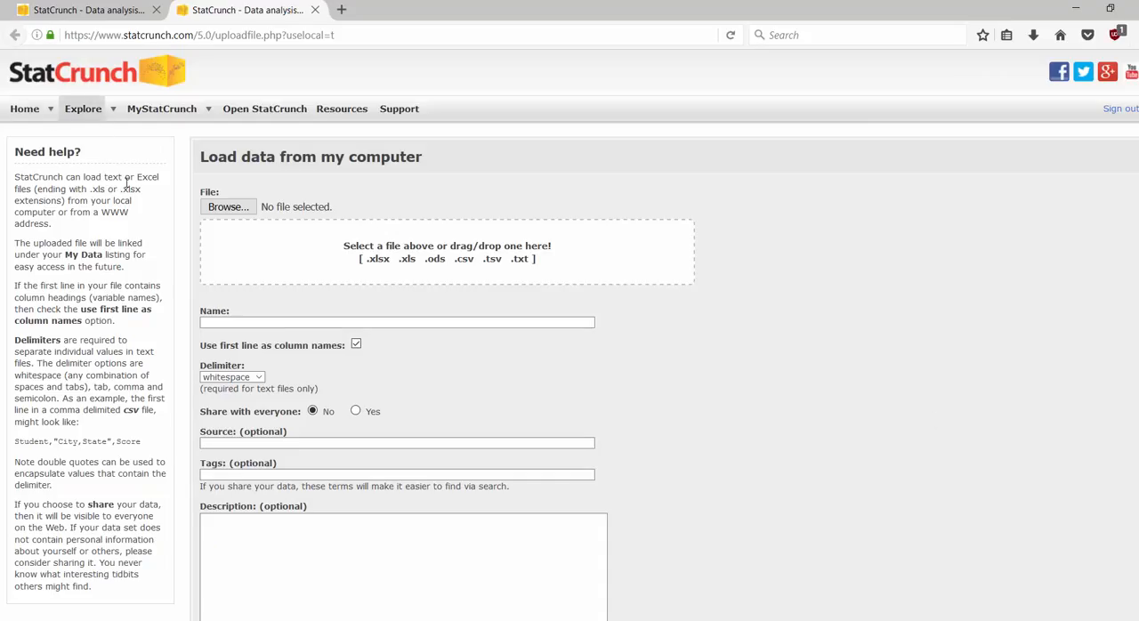
left_click(241, 212)
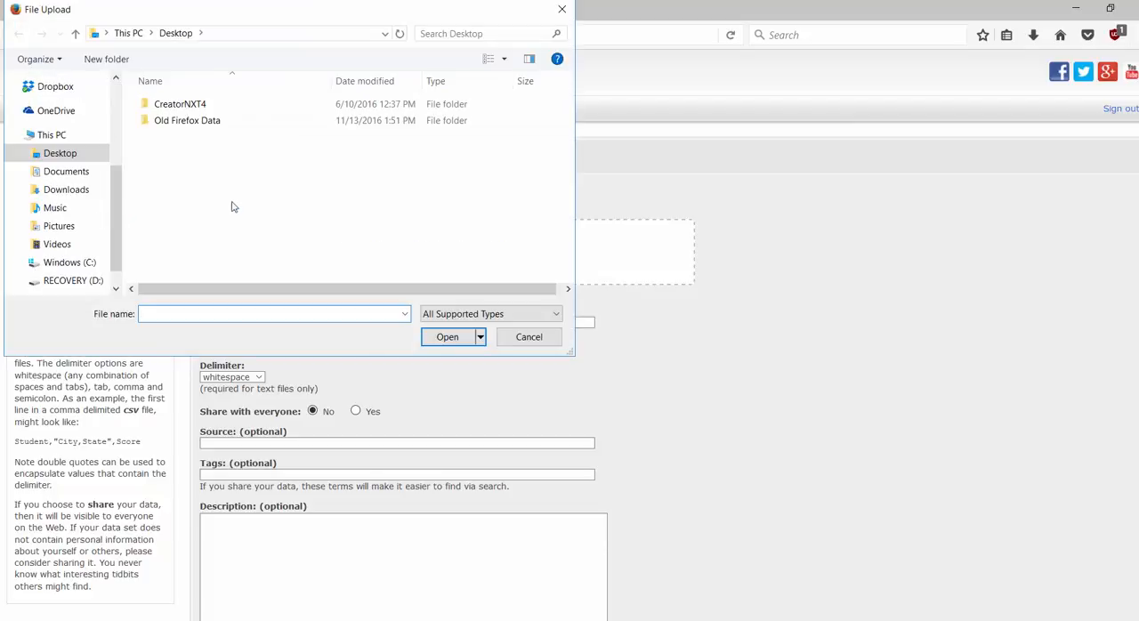
left_click(64, 264)
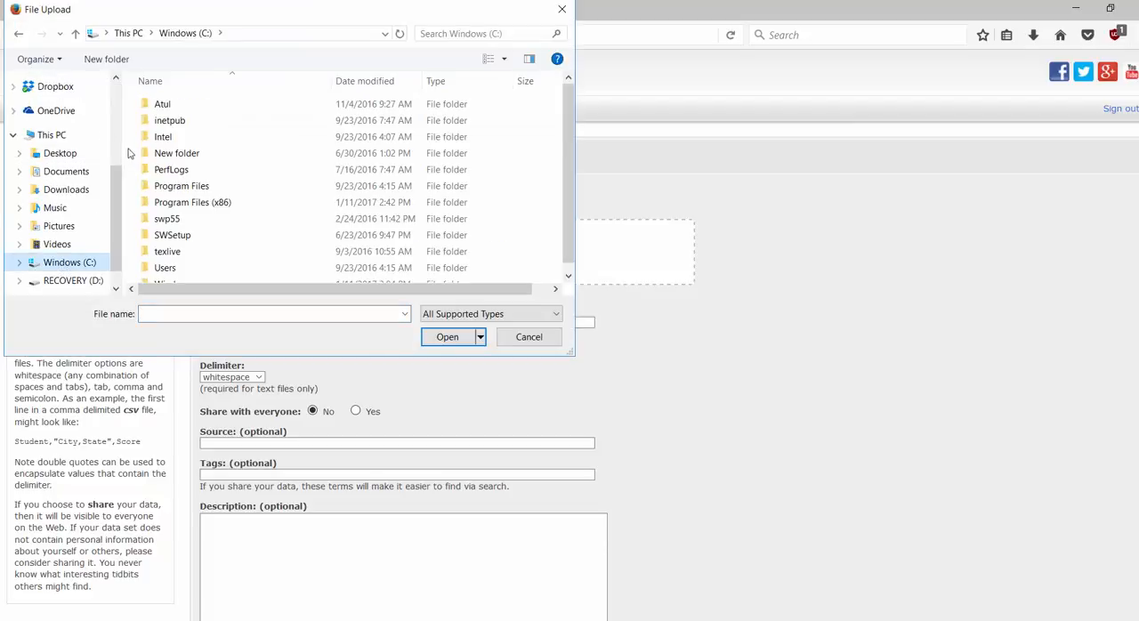
double_click(145, 107)
scroll(285, 167, "down", 10)
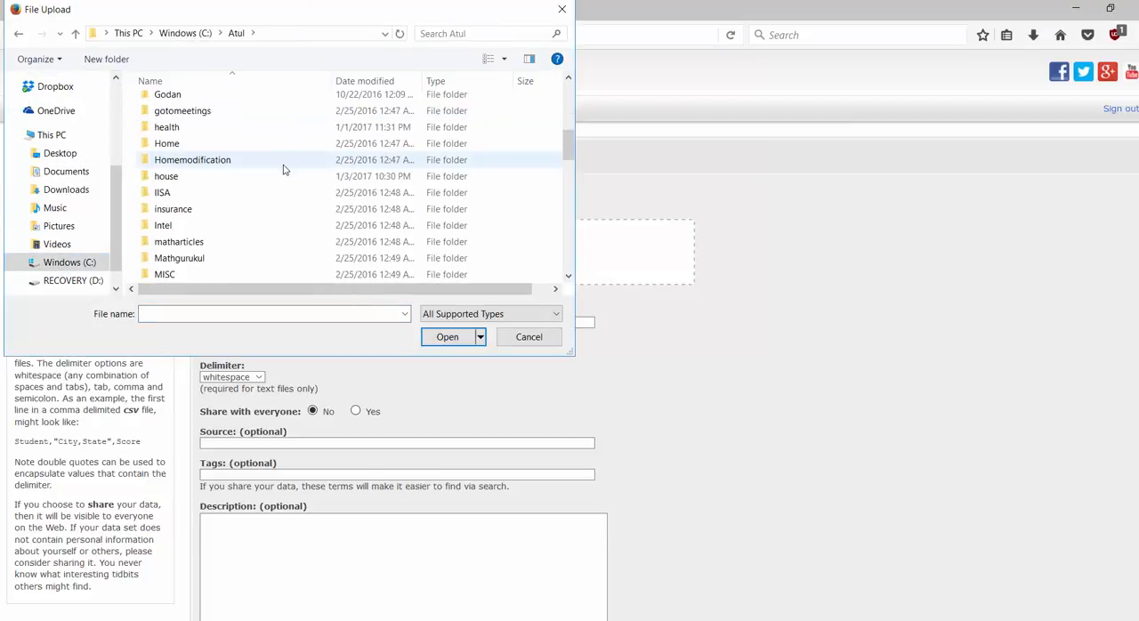
scroll(285, 169, "down", 3)
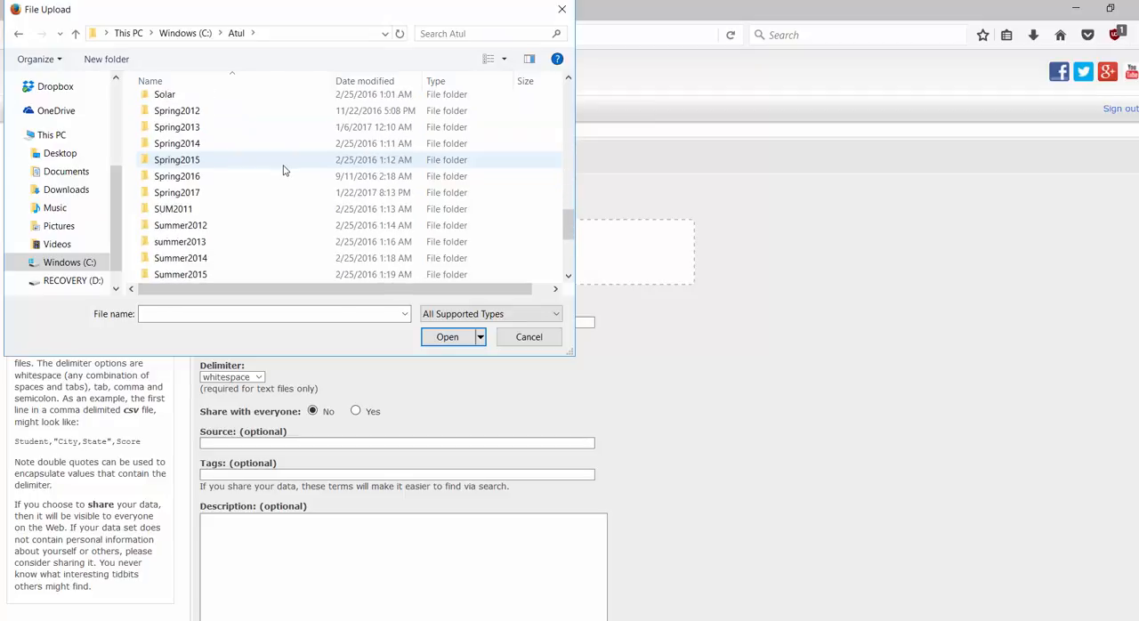
left_click(140, 196)
double_click(140, 196)
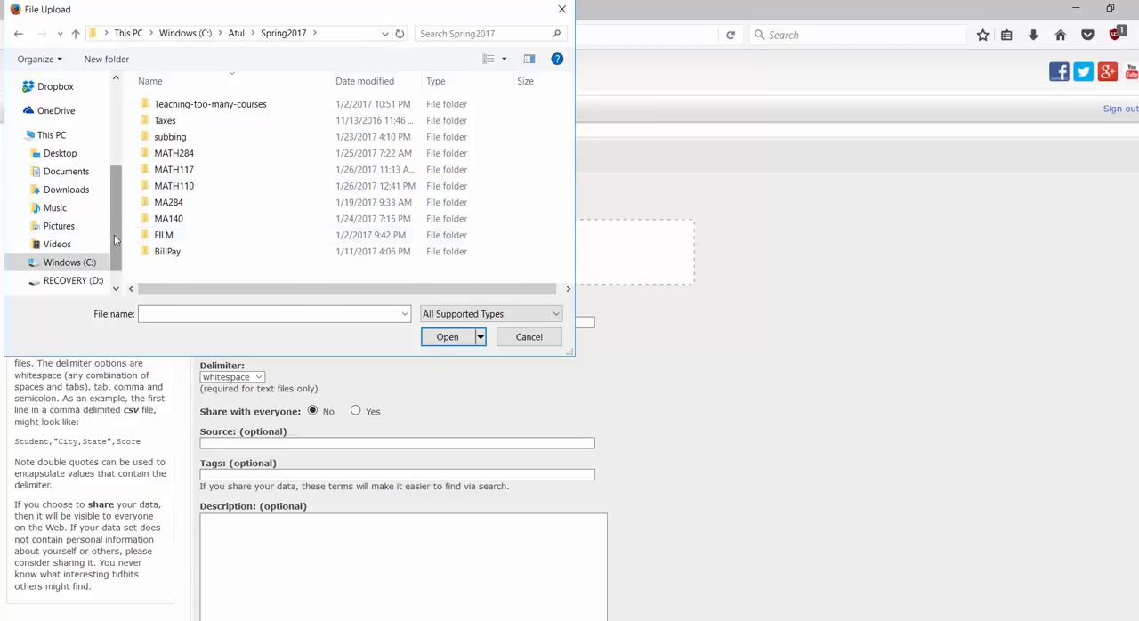
double_click(151, 138)
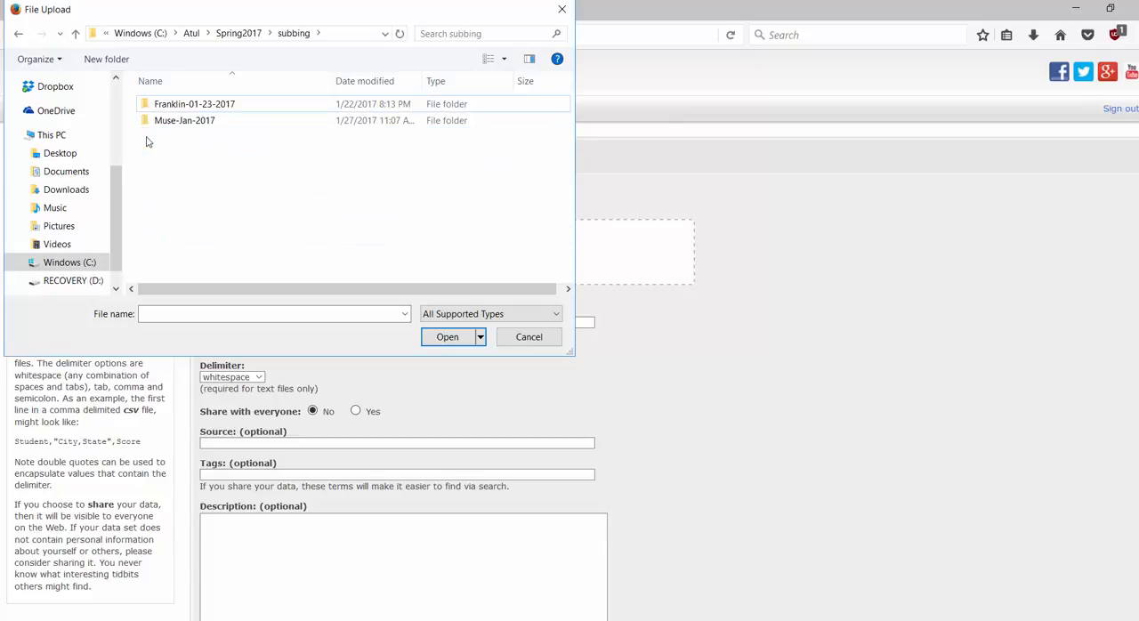
double_click(150, 125)
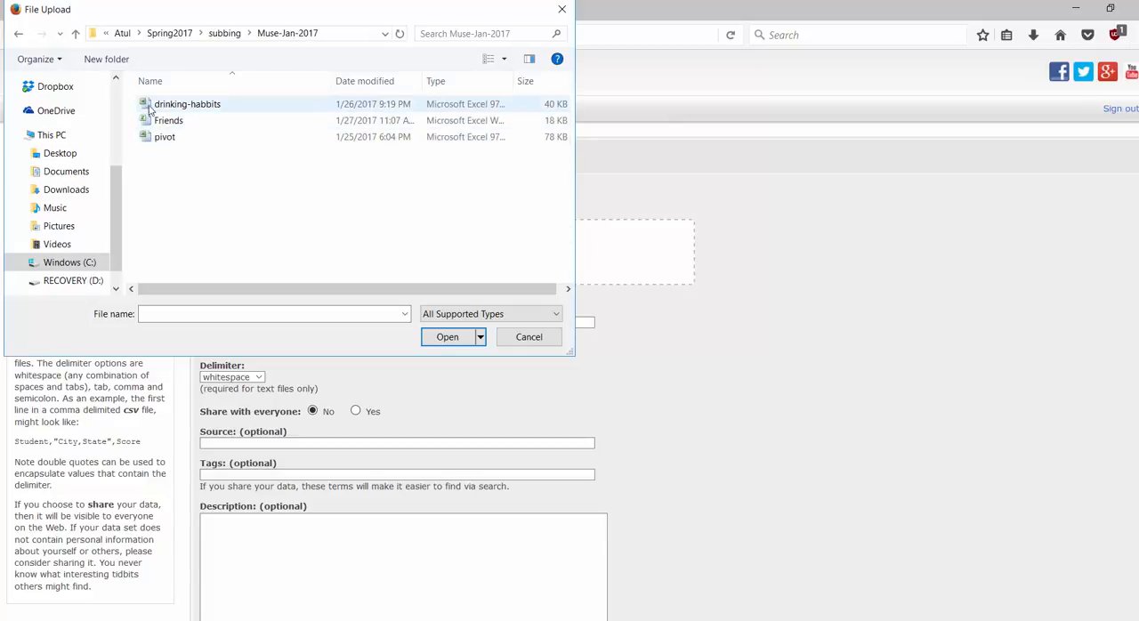
double_click(151, 122)
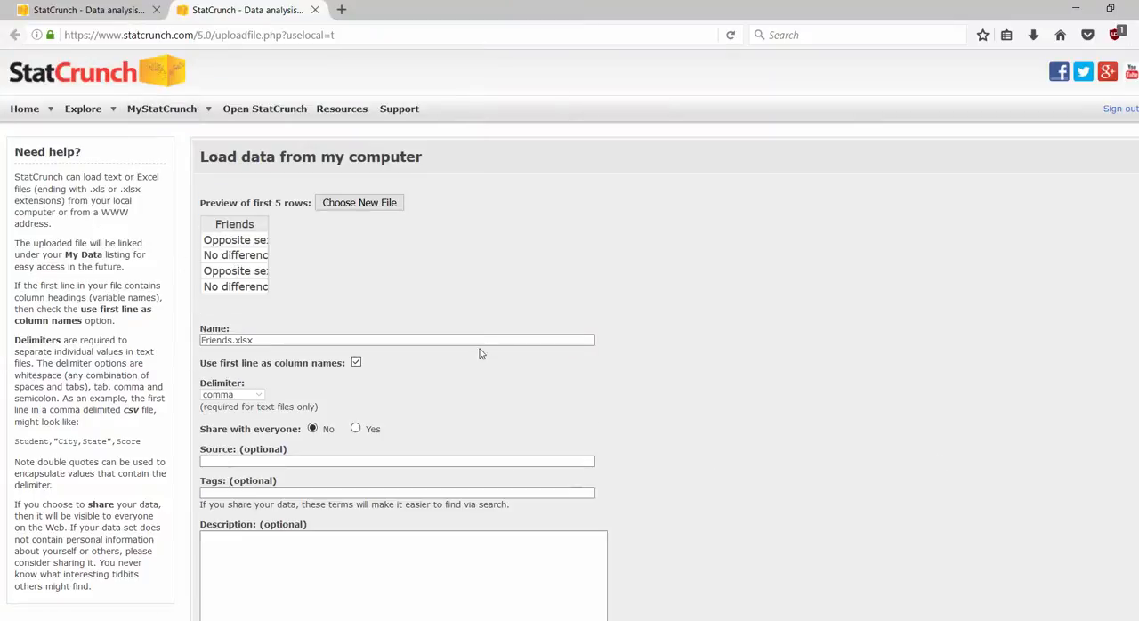
Step: Load the chosen Friends.xlsx file into StatCrunch with the default upload settings
scroll(522, 362, "down", 3)
scroll(522, 362, "down", 5)
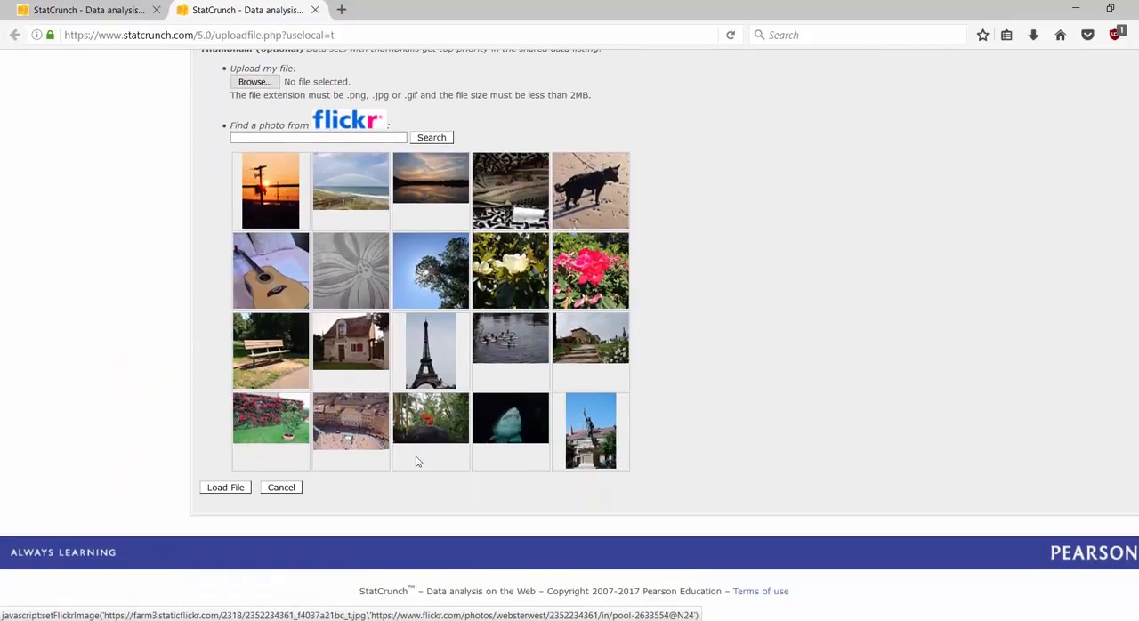
left_click(226, 487)
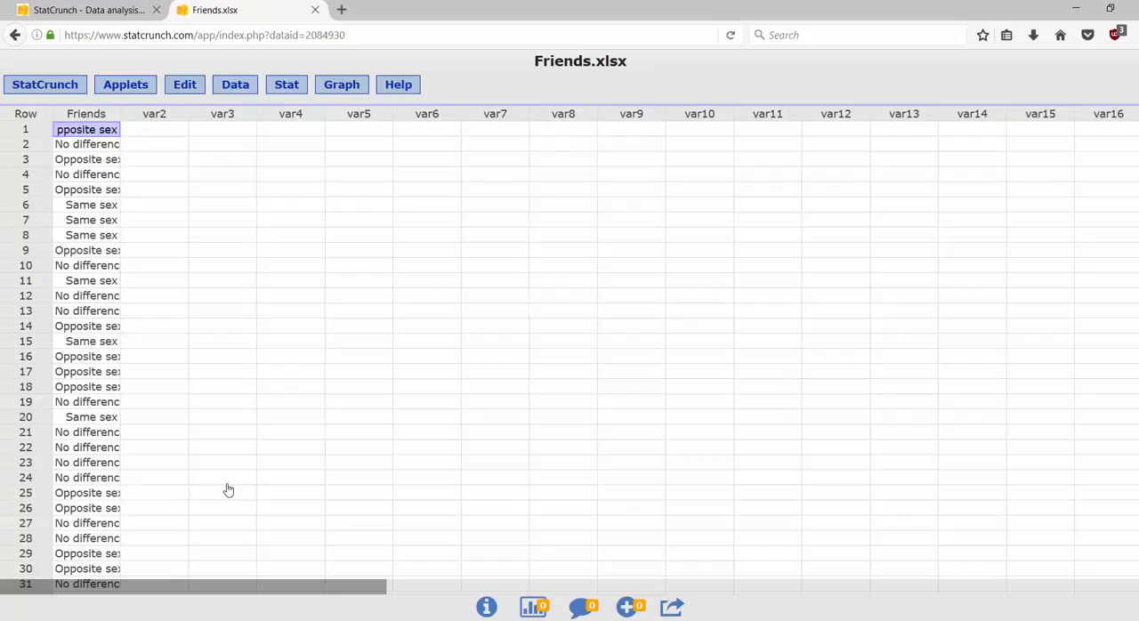
Step: Dismiss the tutorial notice, look through the rows and widen the Friends column enough to show its full entries
scroll(230, 458, "down", 3)
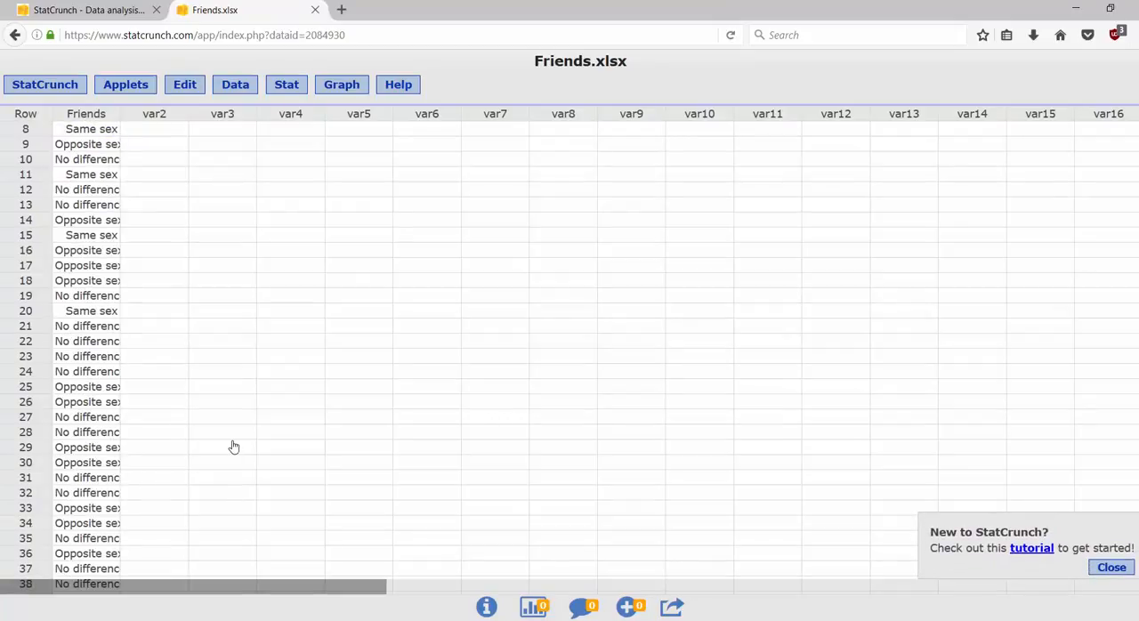
scroll(1051, 277, "down", 2)
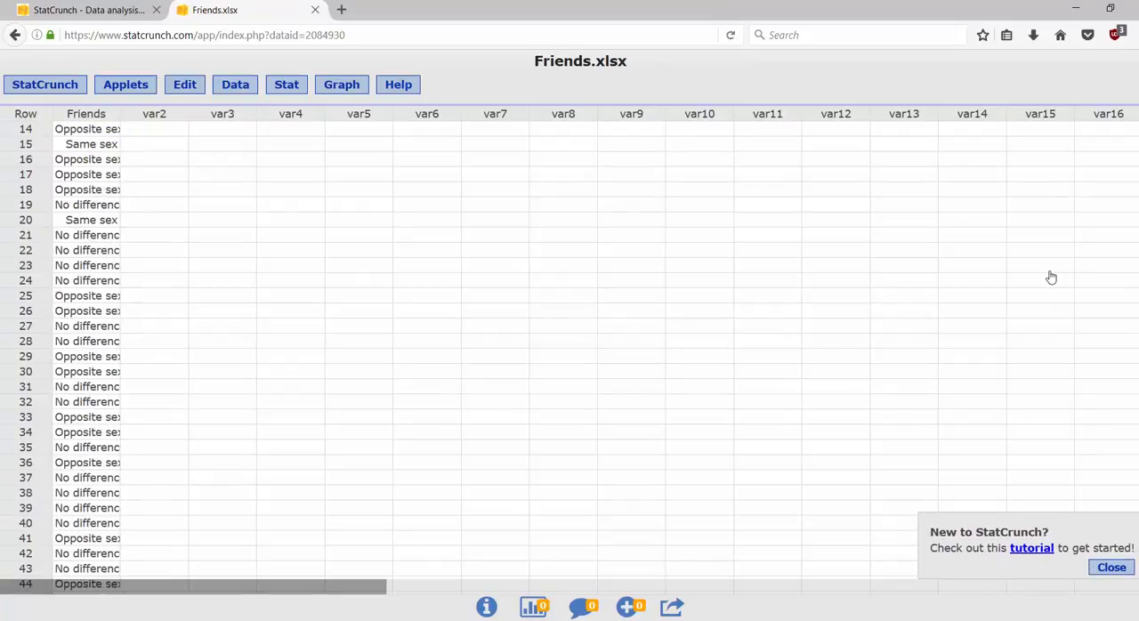
left_click(1109, 567)
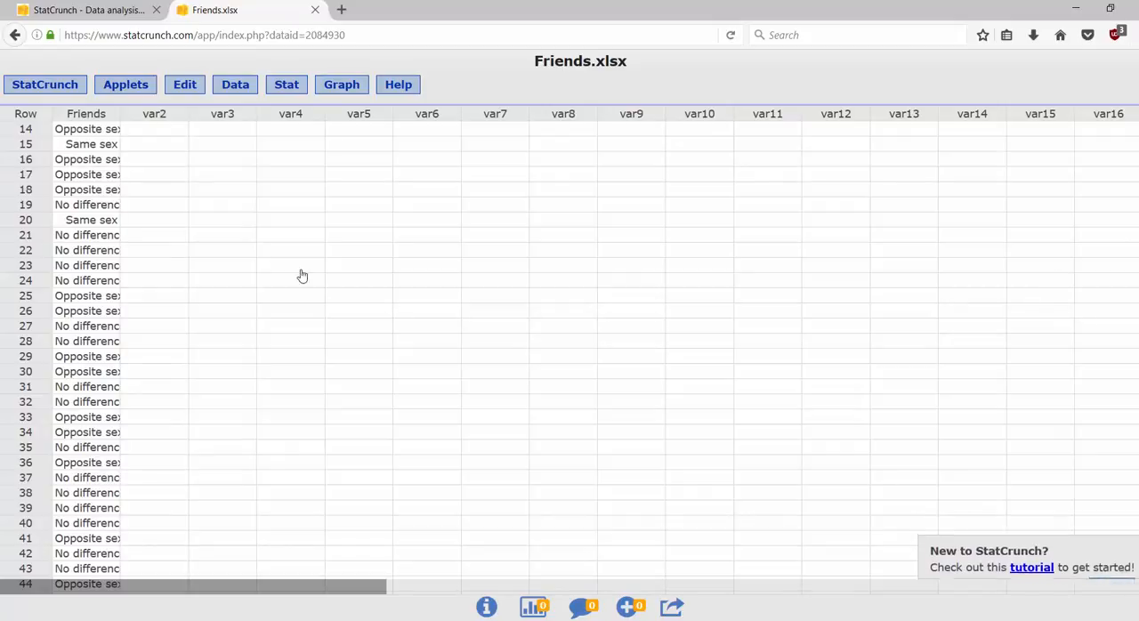
scroll(842, 269, "down", 2)
scroll(804, 193, "down", 3)
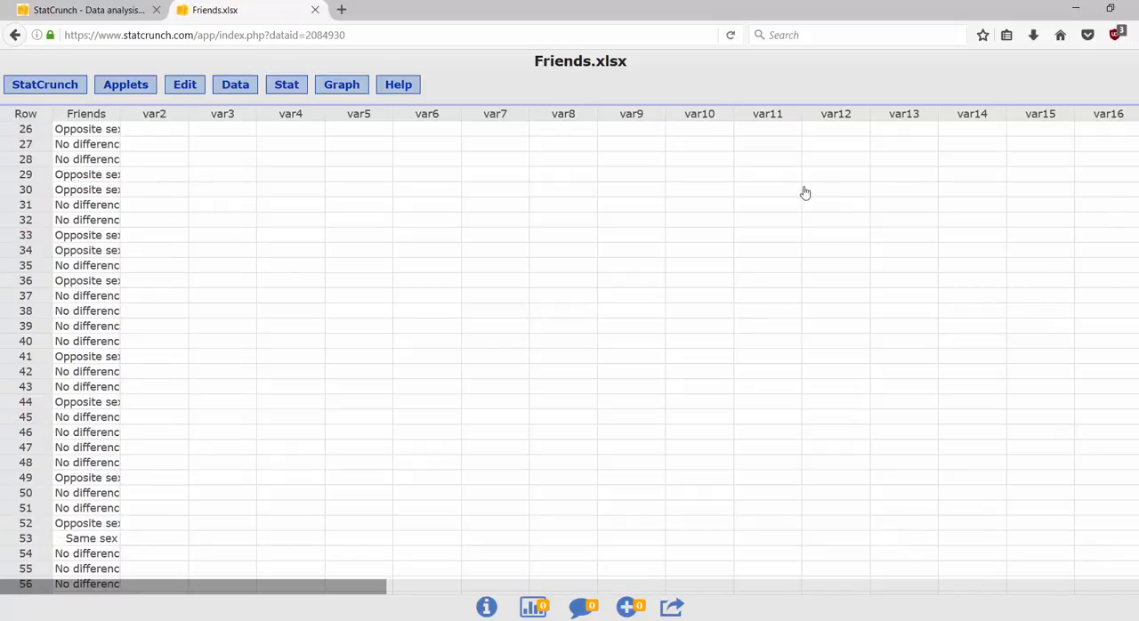
scroll(805, 193, "down", 5)
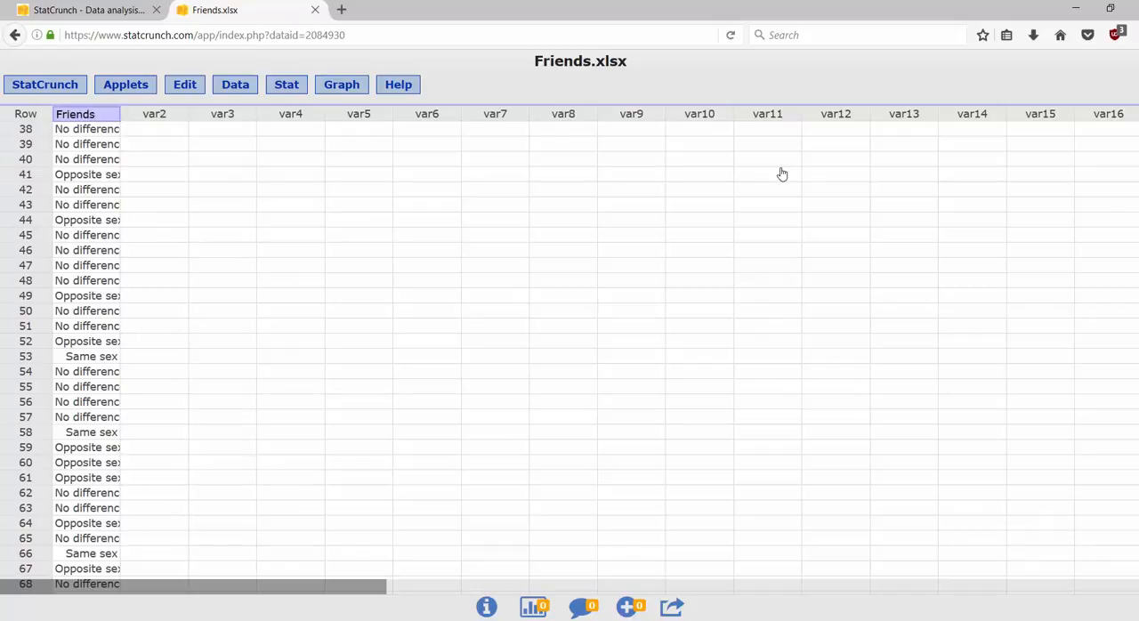
left_click(757, 282)
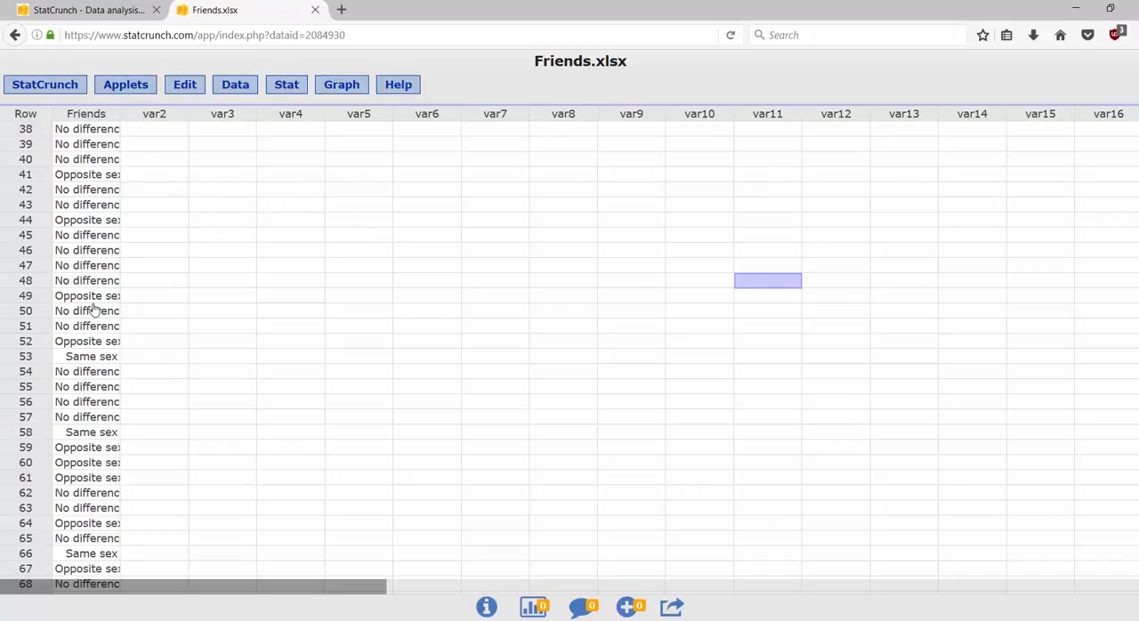
left_click_drag(121, 113, 150, 127)
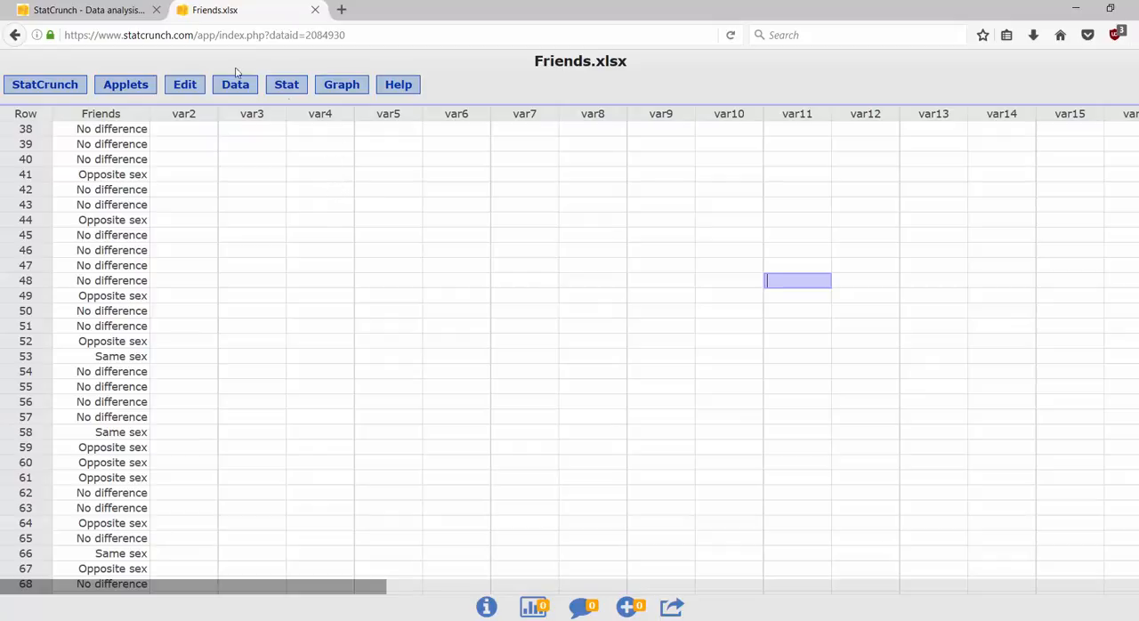
Step: Compute a frequency table of the Friends column with frequency and relative frequency, and place the results window beside the Friends column
left_click(292, 92)
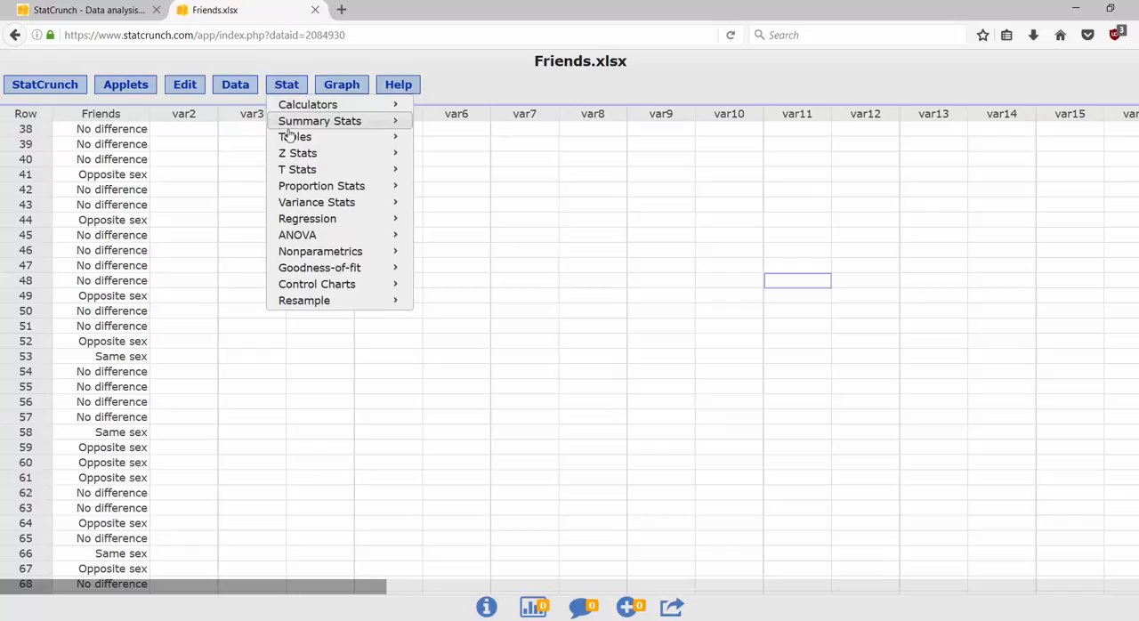
mouse_move(291, 138)
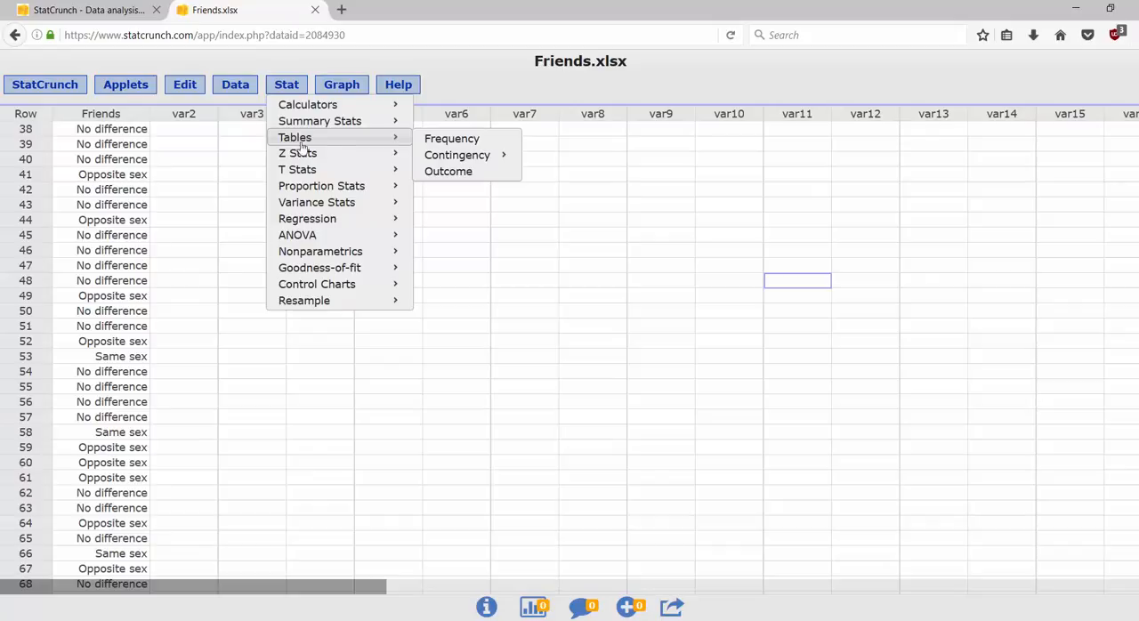
left_click(445, 141)
left_click(448, 159)
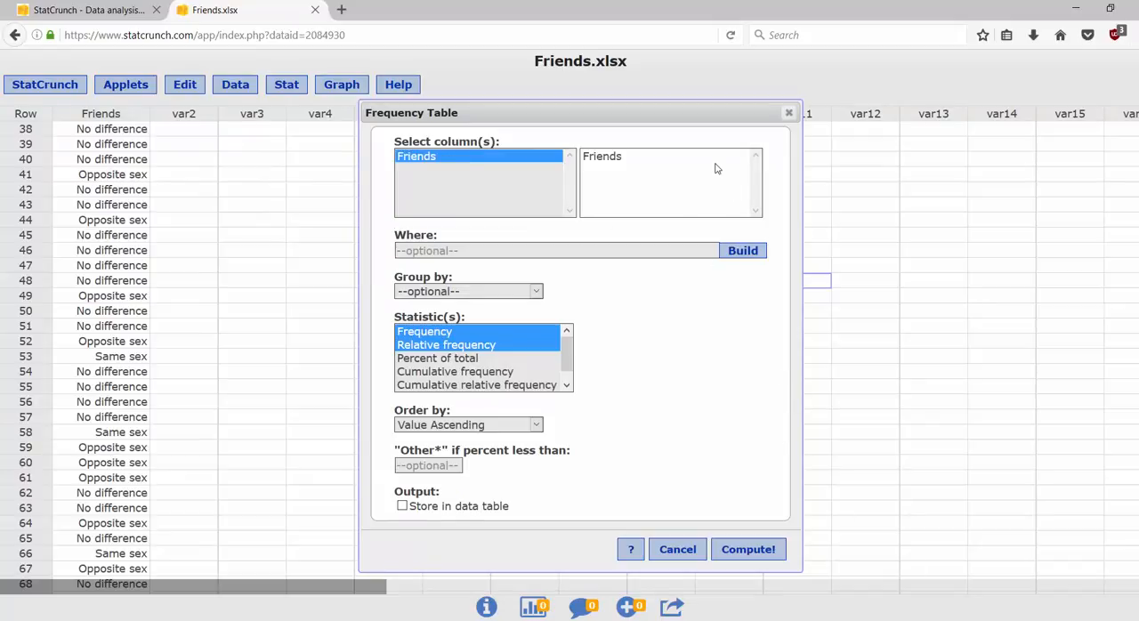
left_click(757, 553)
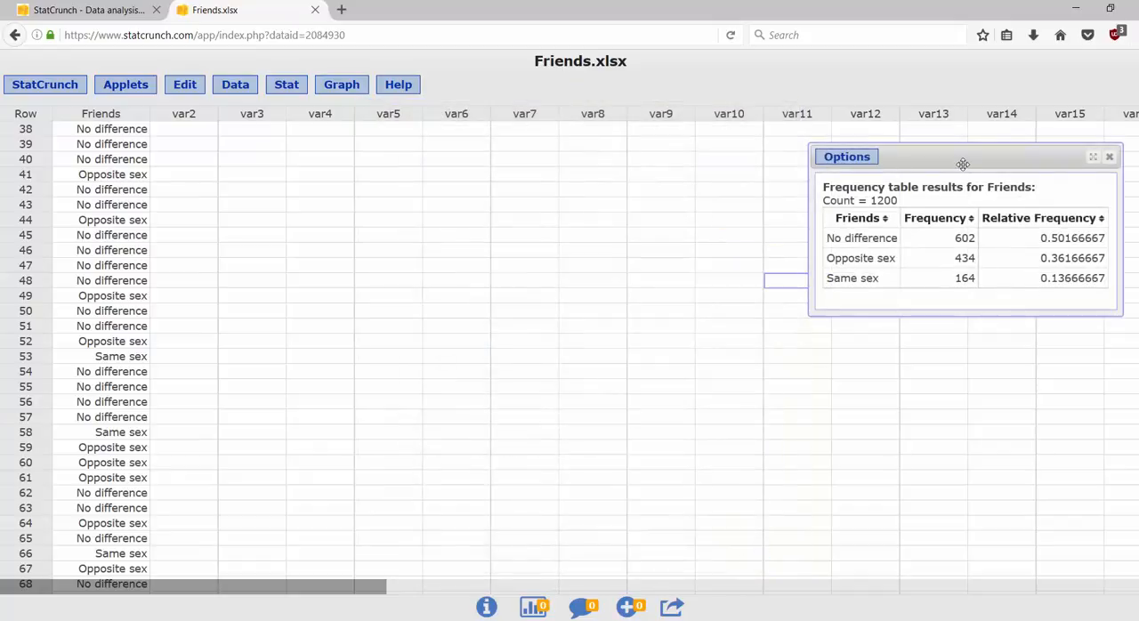
left_click_drag(890, 158, 269, 143)
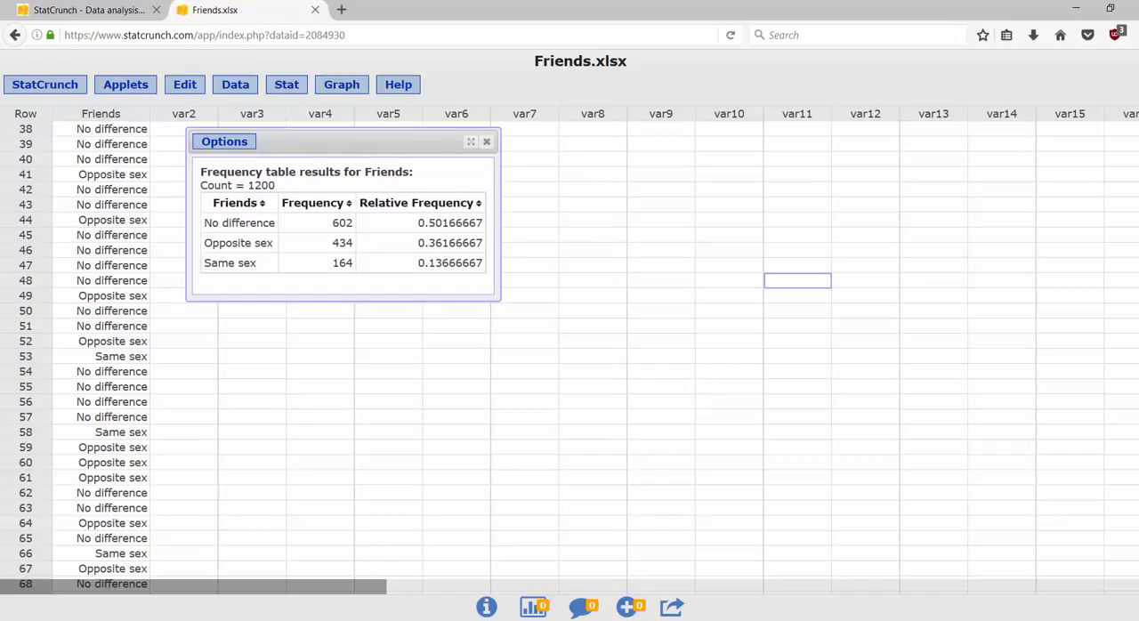
scroll(808, 400, "up", 5)
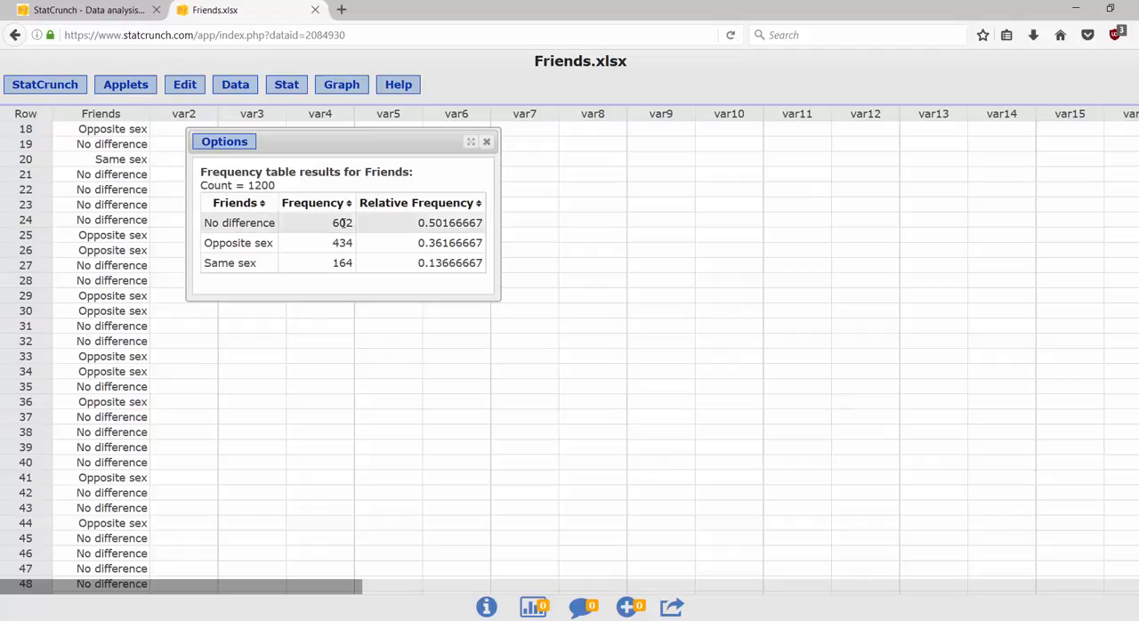
left_click(129, 145)
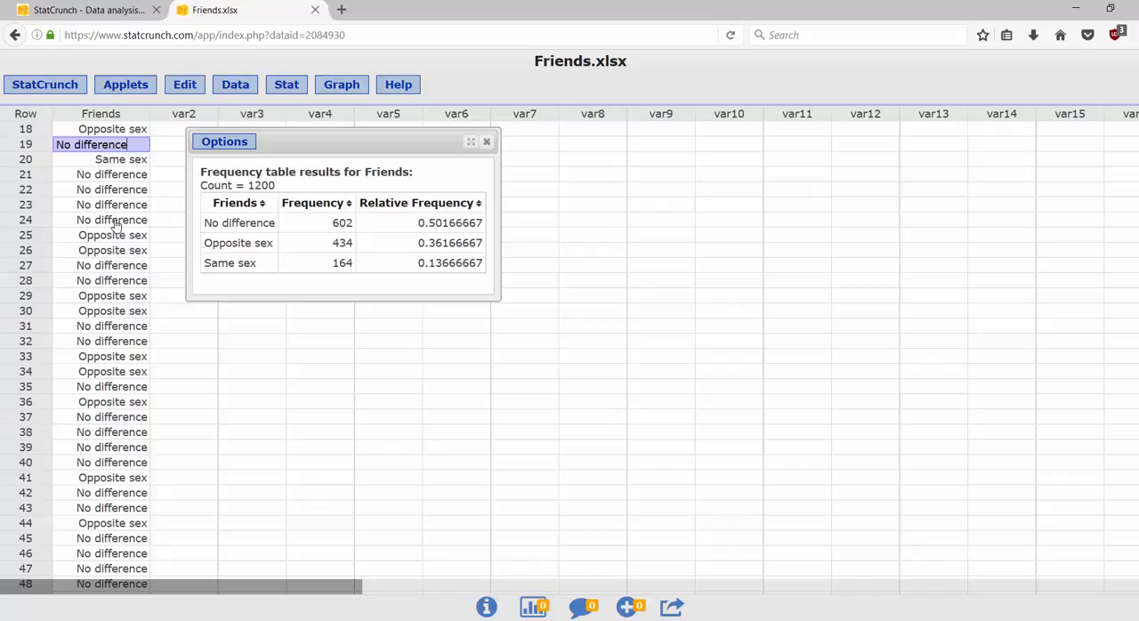
left_click(295, 89)
left_click(336, 91)
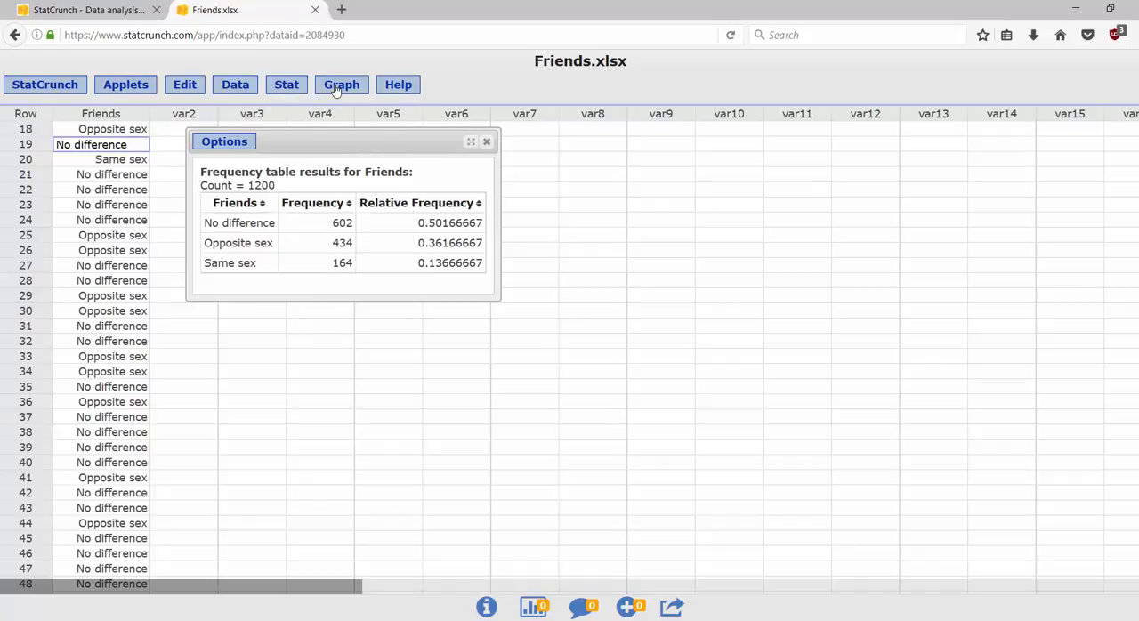
left_click(336, 91)
mouse_move(341, 107)
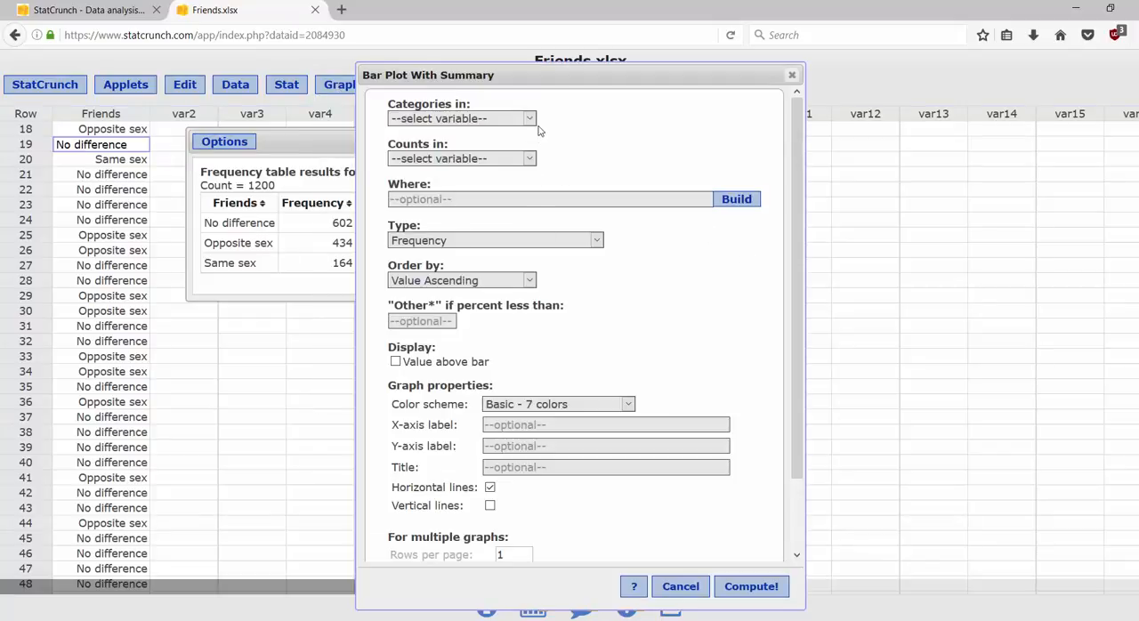
left_click(530, 116)
left_click(522, 146)
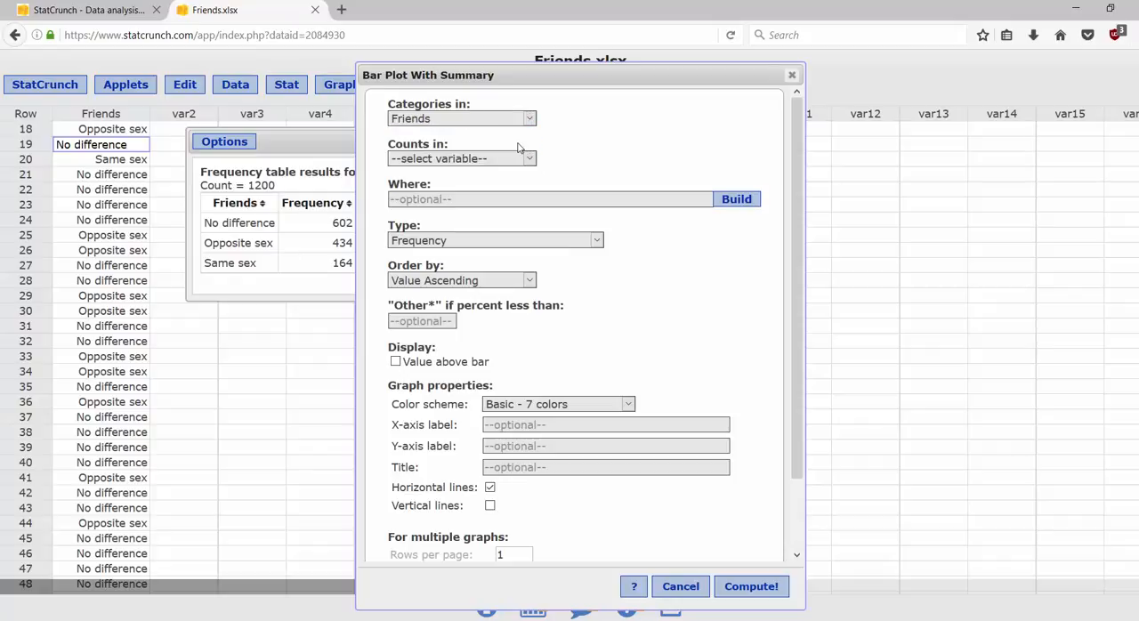
left_click(747, 589)
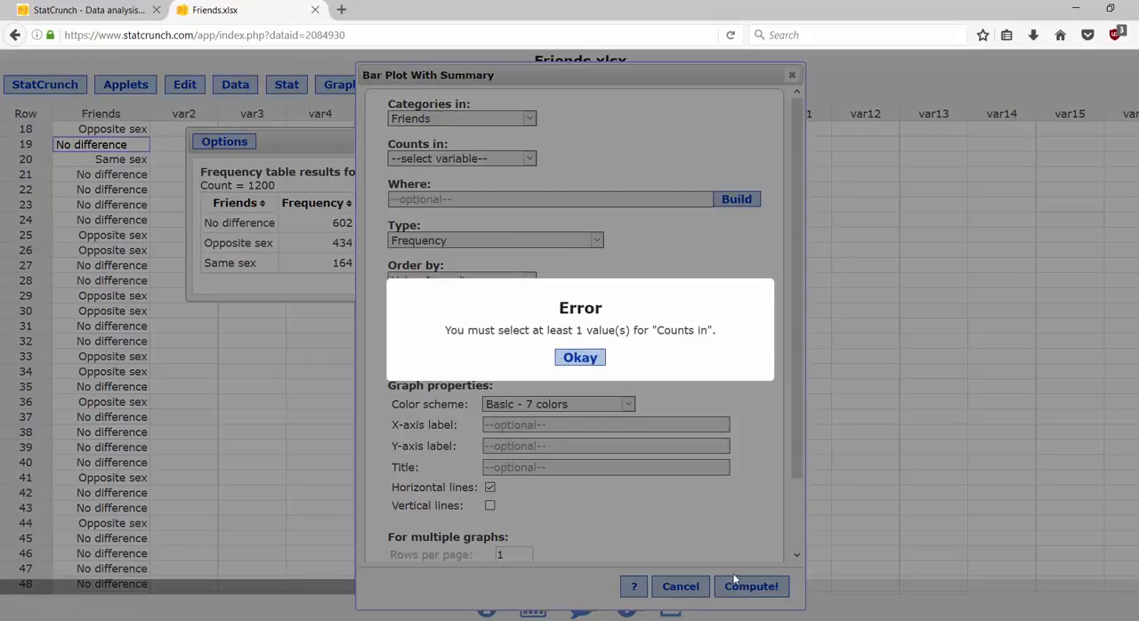
left_click(579, 358)
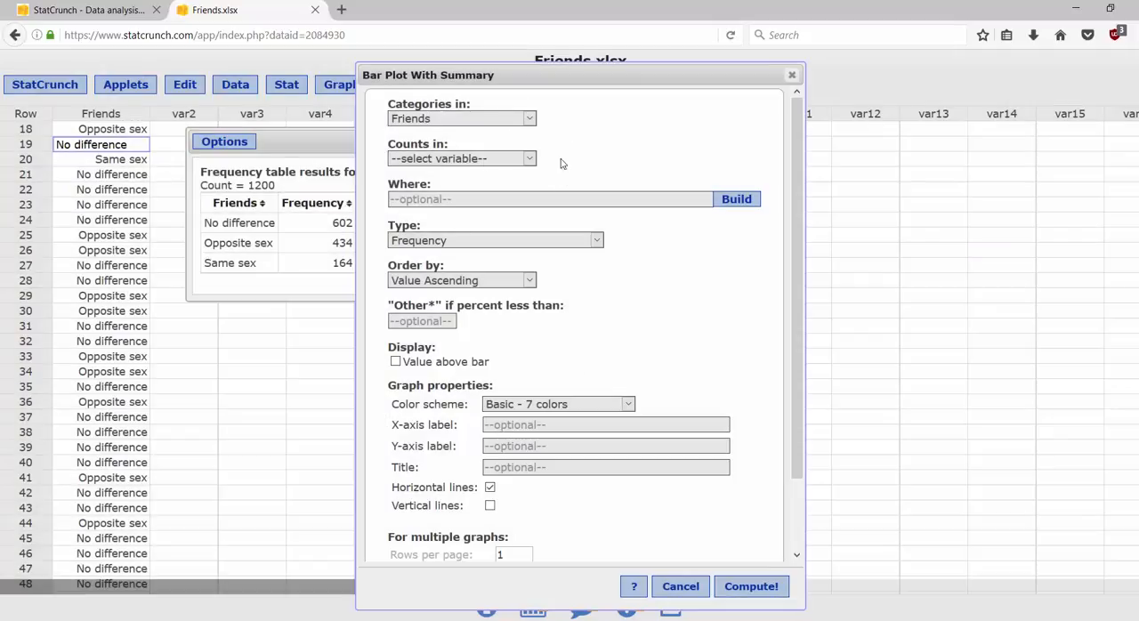
left_click(526, 121)
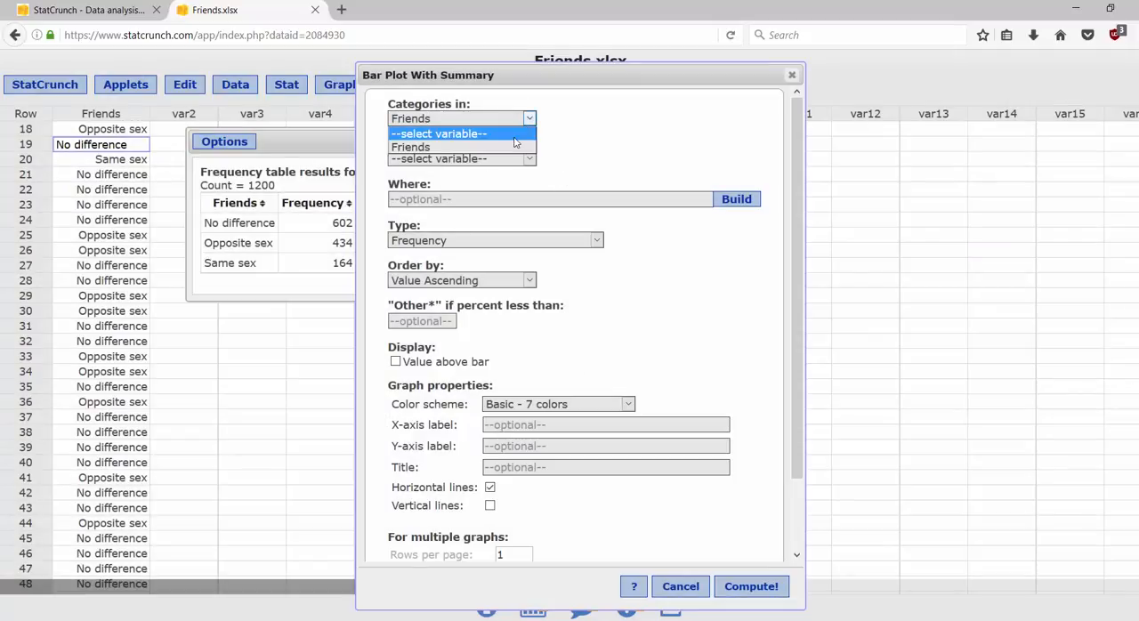
left_click(683, 587)
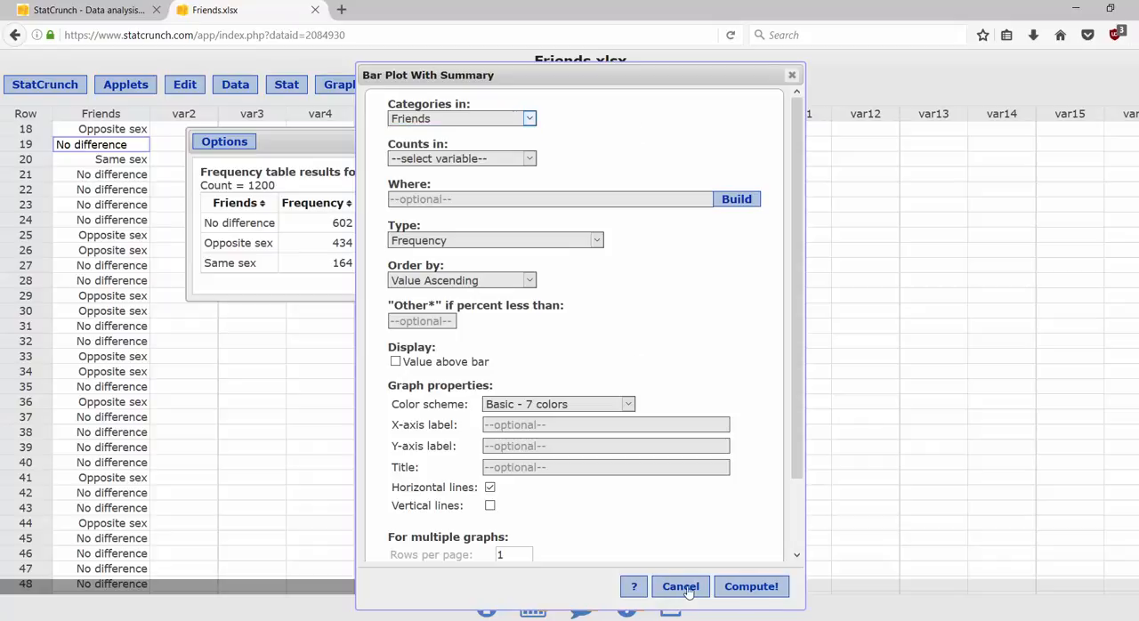
left_click(683, 586)
Step: Create a frequency bar plot from the raw data of the Friends column and place it beside the frequency table
left_click(359, 88)
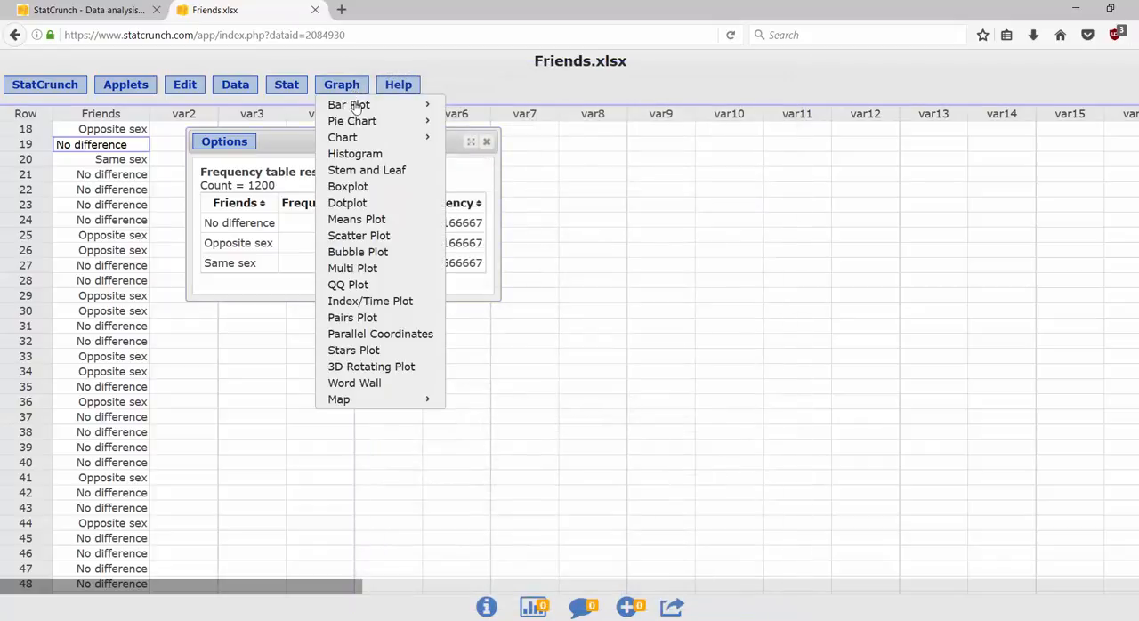
mouse_move(356, 109)
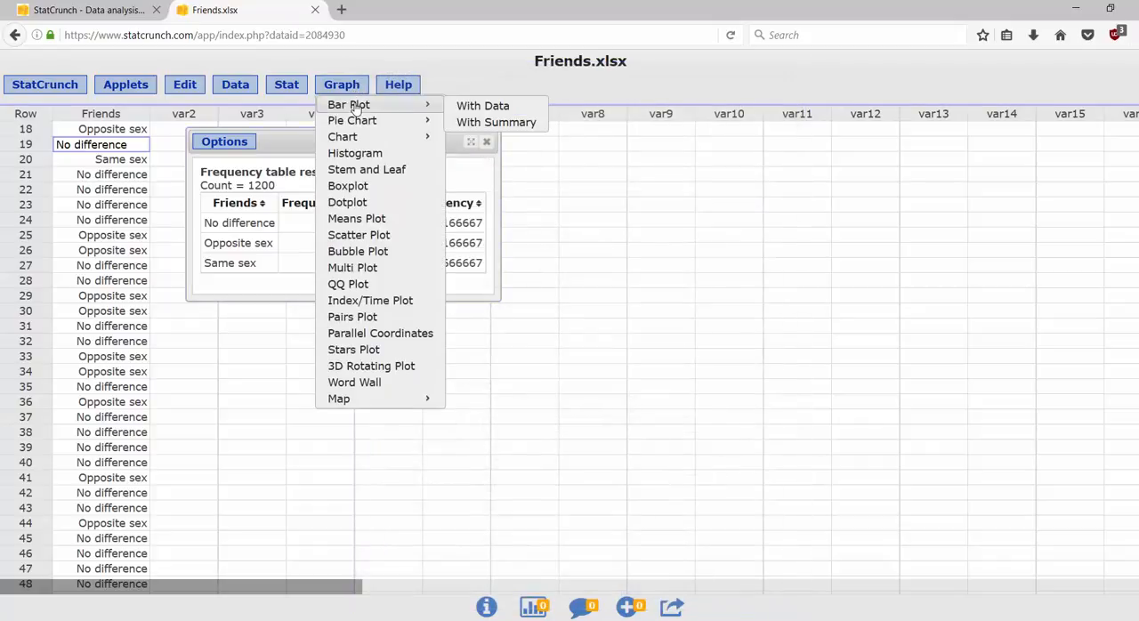
left_click(476, 106)
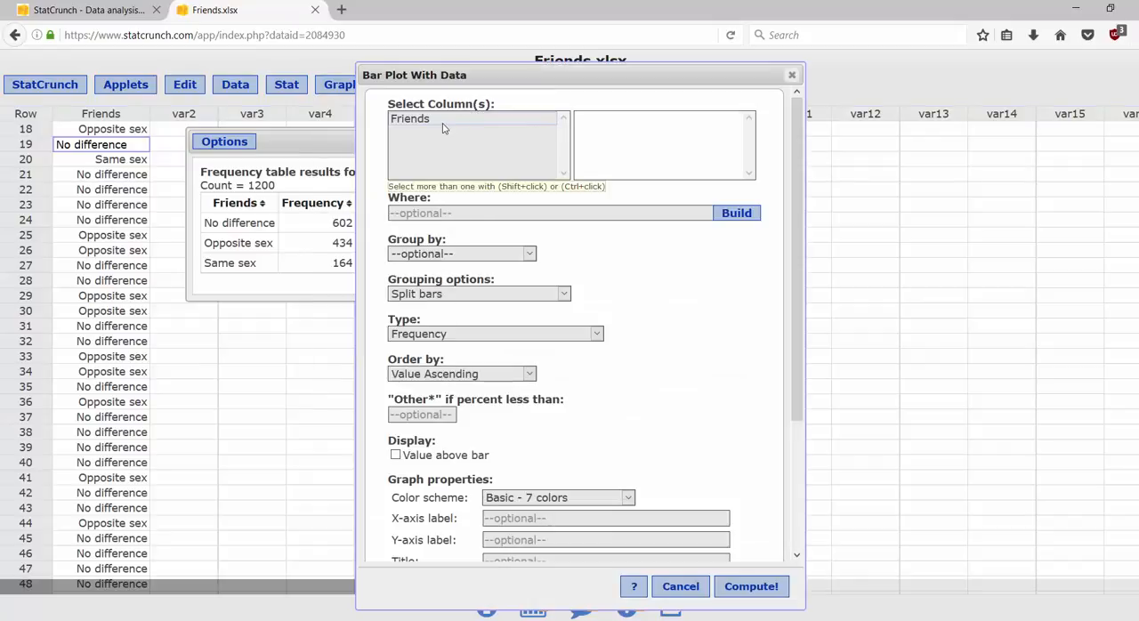
left_click(443, 120)
left_click(762, 590)
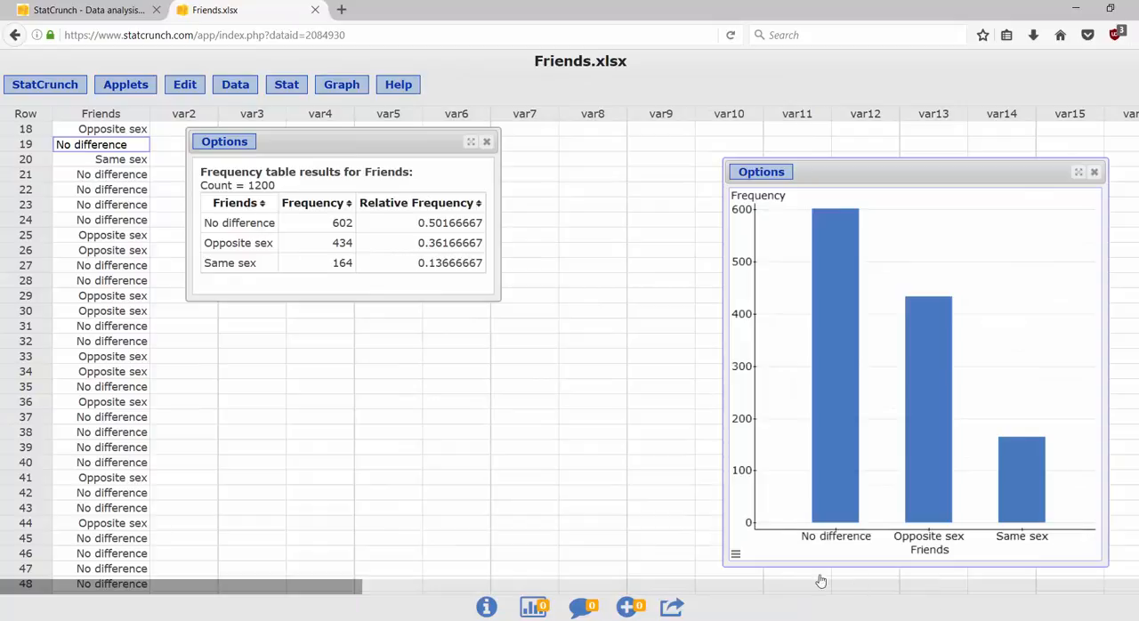
left_click_drag(940, 172, 697, 138)
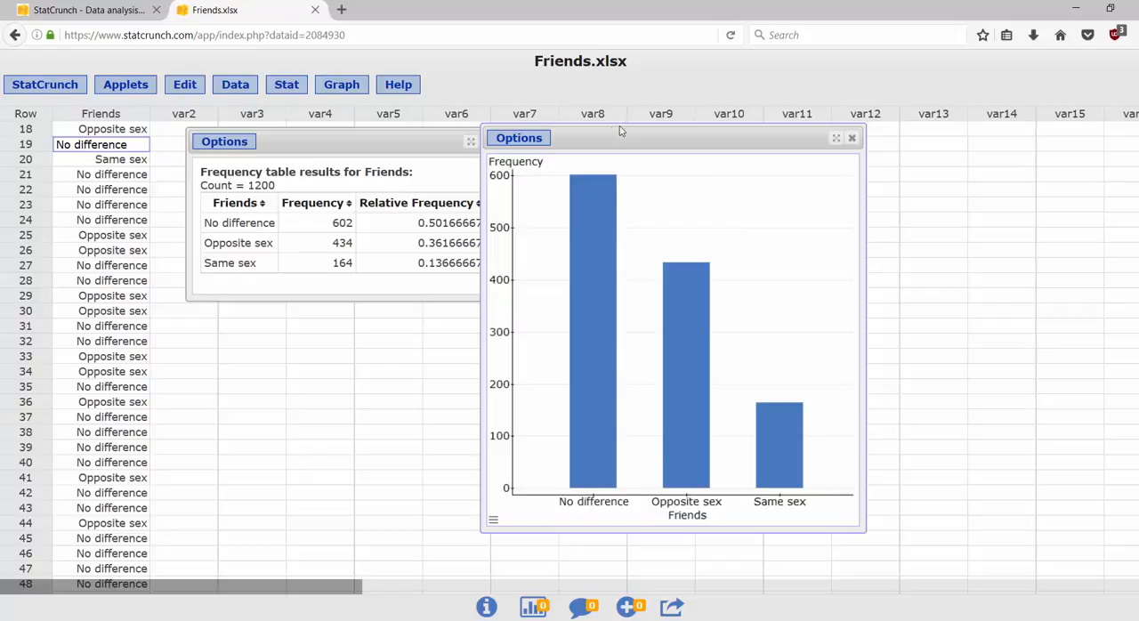
left_click_drag(618, 138, 643, 138)
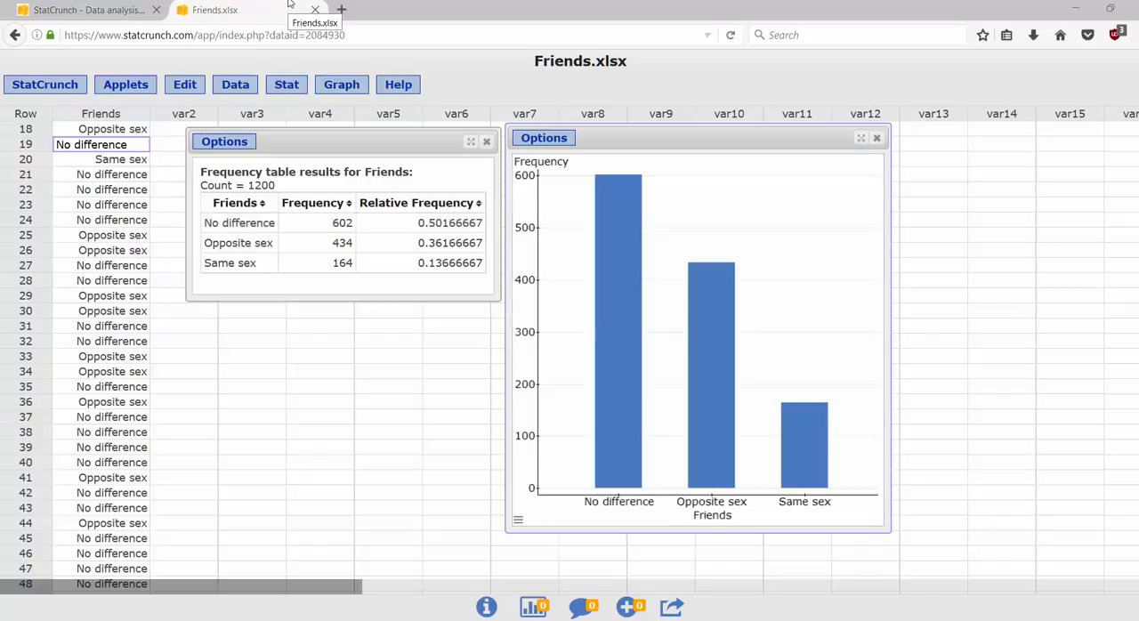
Step: Load the drinking-habbits Excel file from the computer as a new data set with the default upload settings
left_click(128, 13)
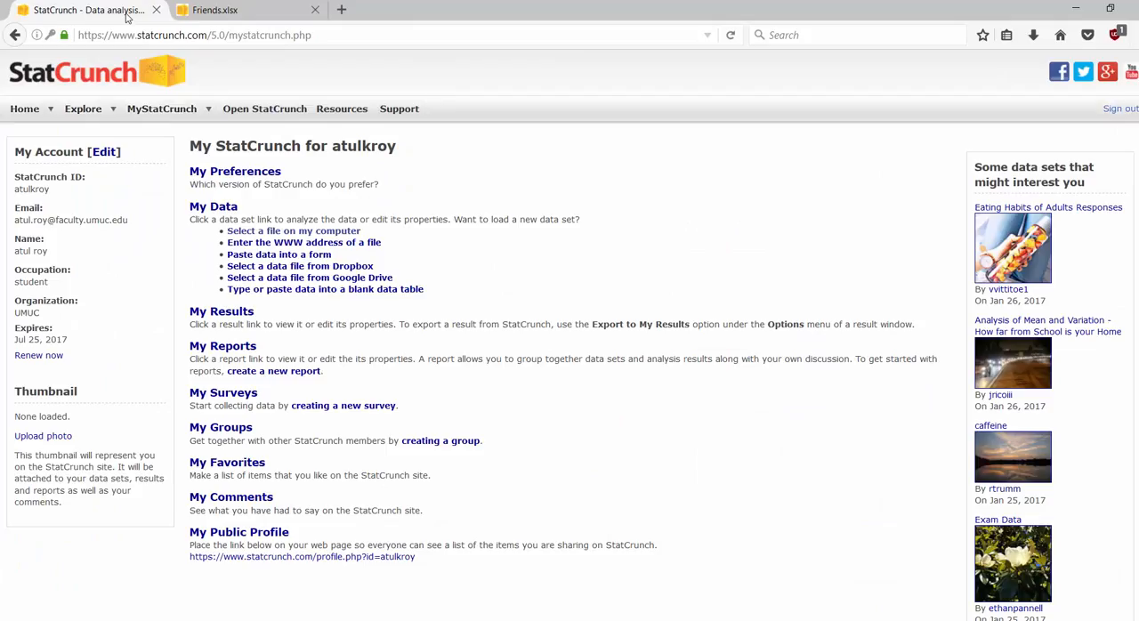
left_click(273, 233)
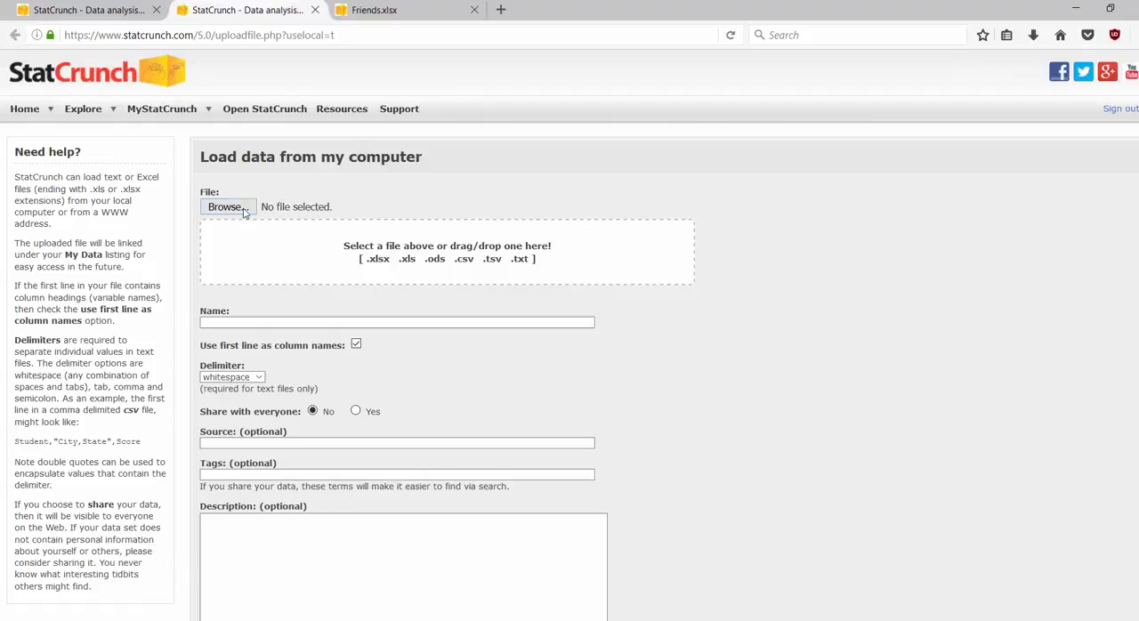
left_click(245, 210)
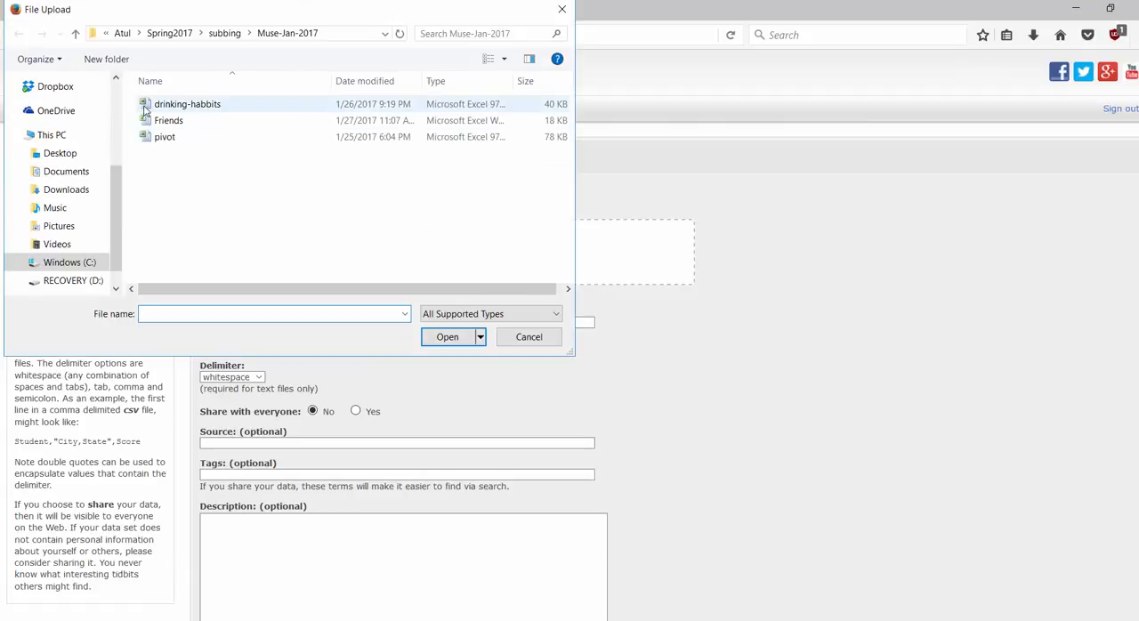
double_click(146, 104)
scroll(686, 465, "down", 7)
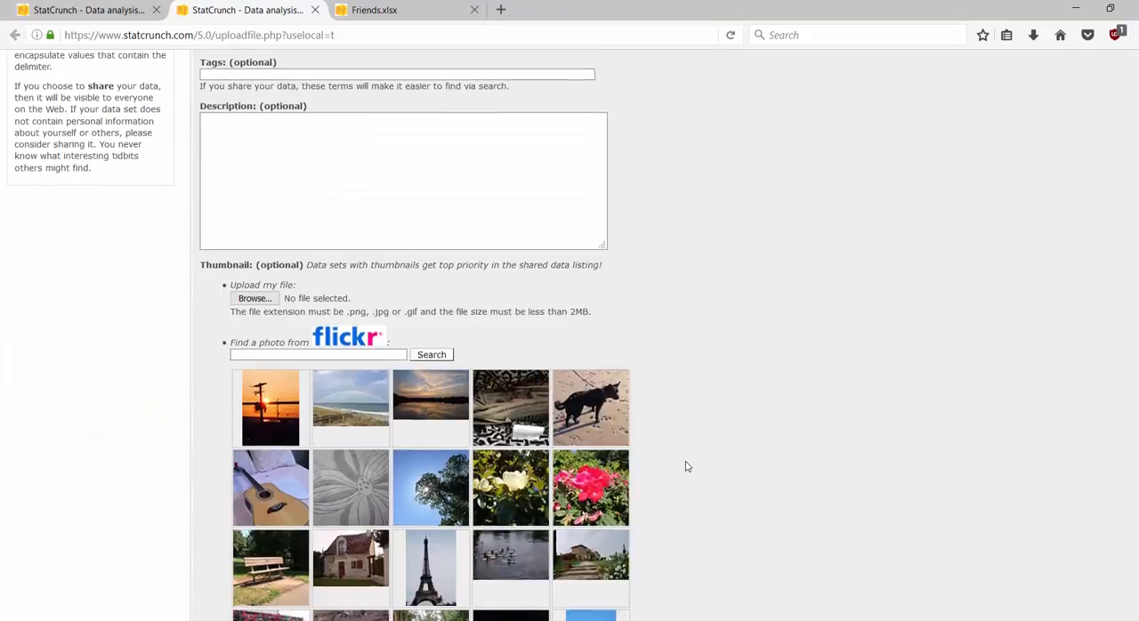
left_click(226, 494)
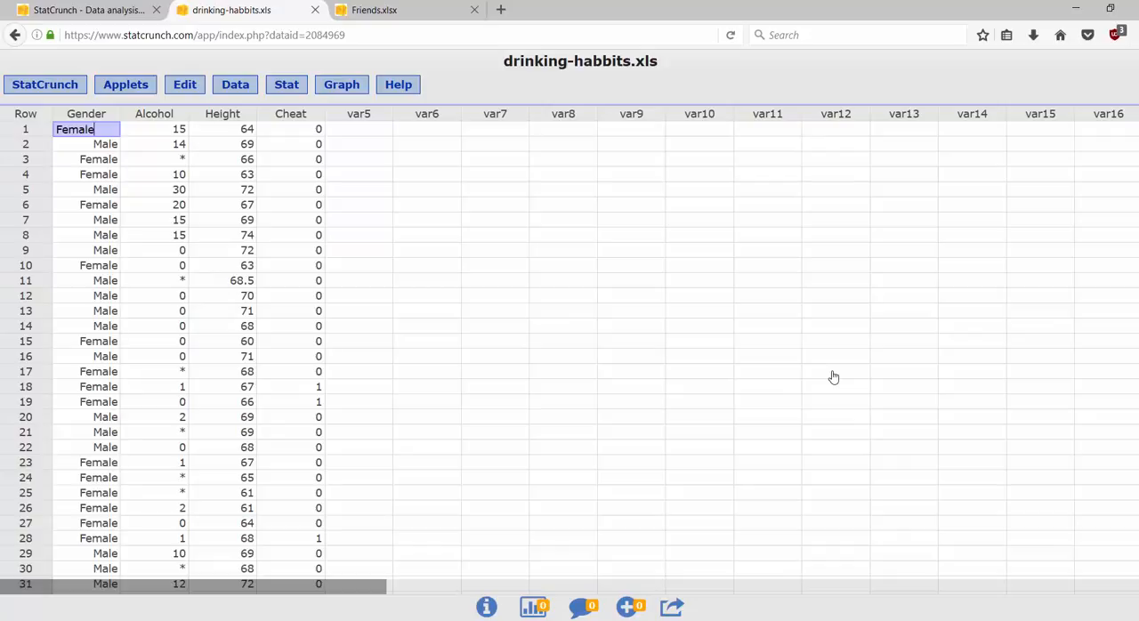
Step: Rename the Height column as "Height in inches"
left_click(833, 375)
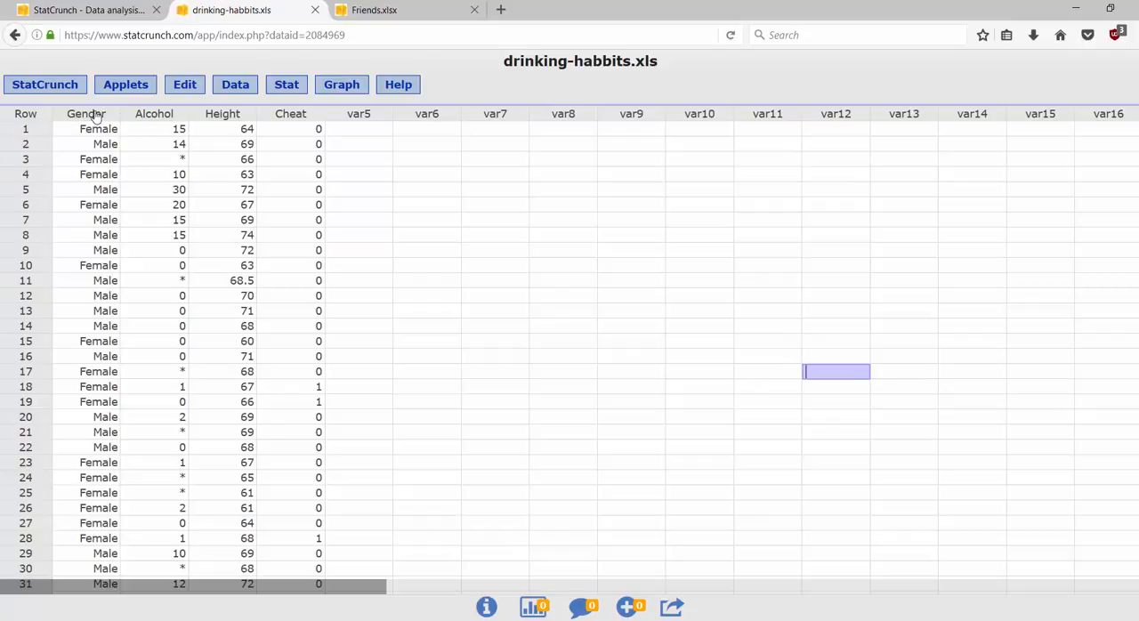
left_click(228, 118)
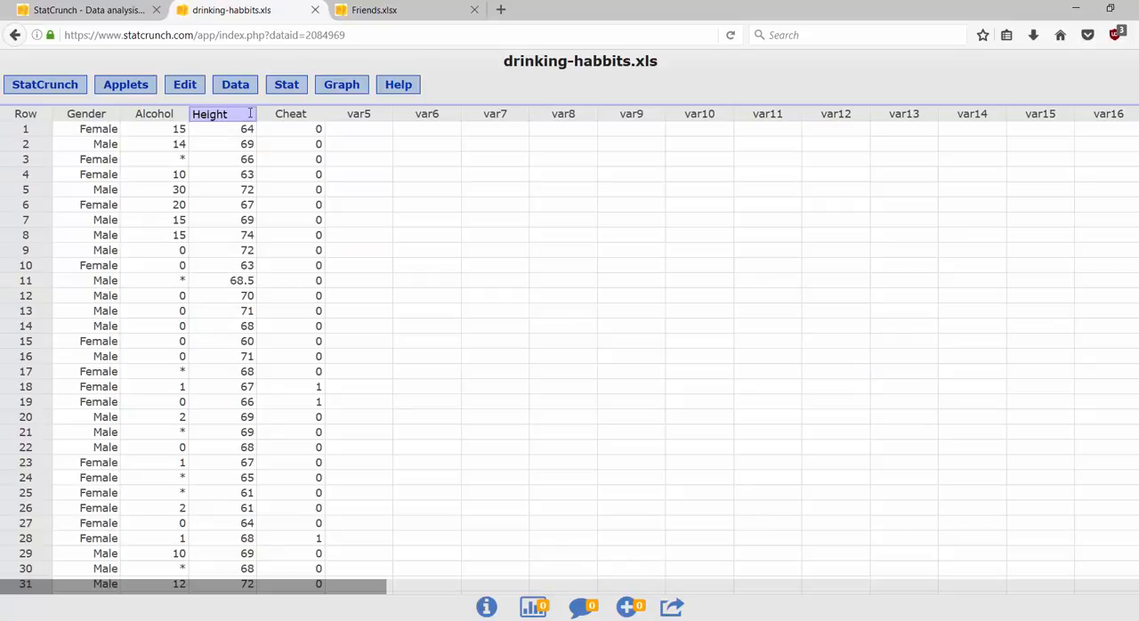
type("in inches")
left_click(459, 189)
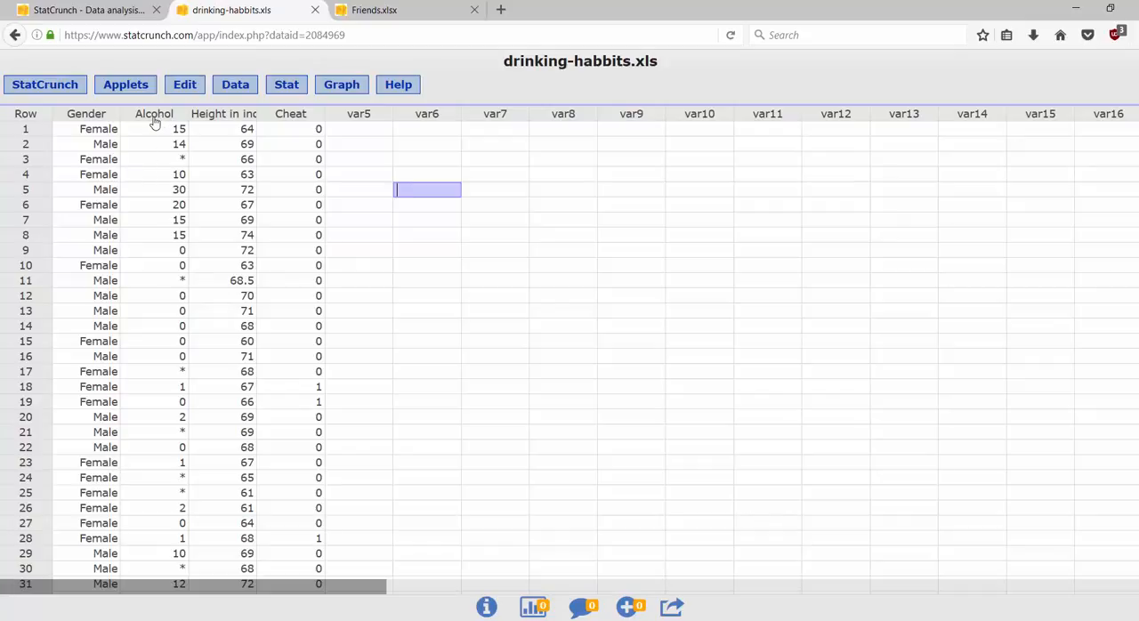
Step: Compute column summary statistics for Alcohol with the default statistics and move the results window closer to the data columns
left_click(285, 89)
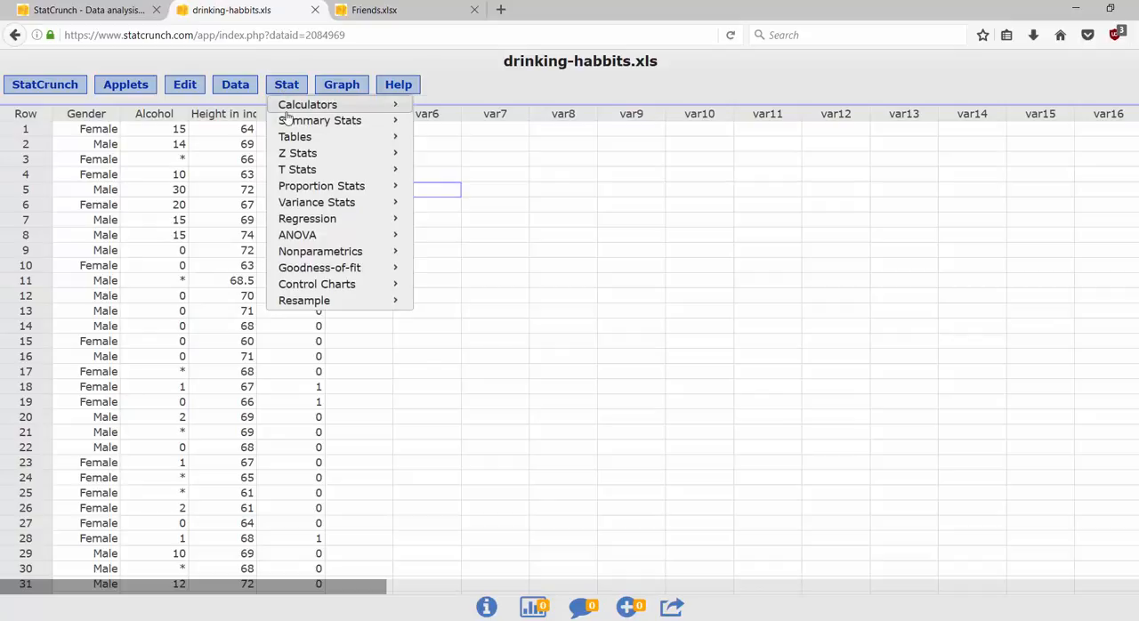
mouse_move(390, 123)
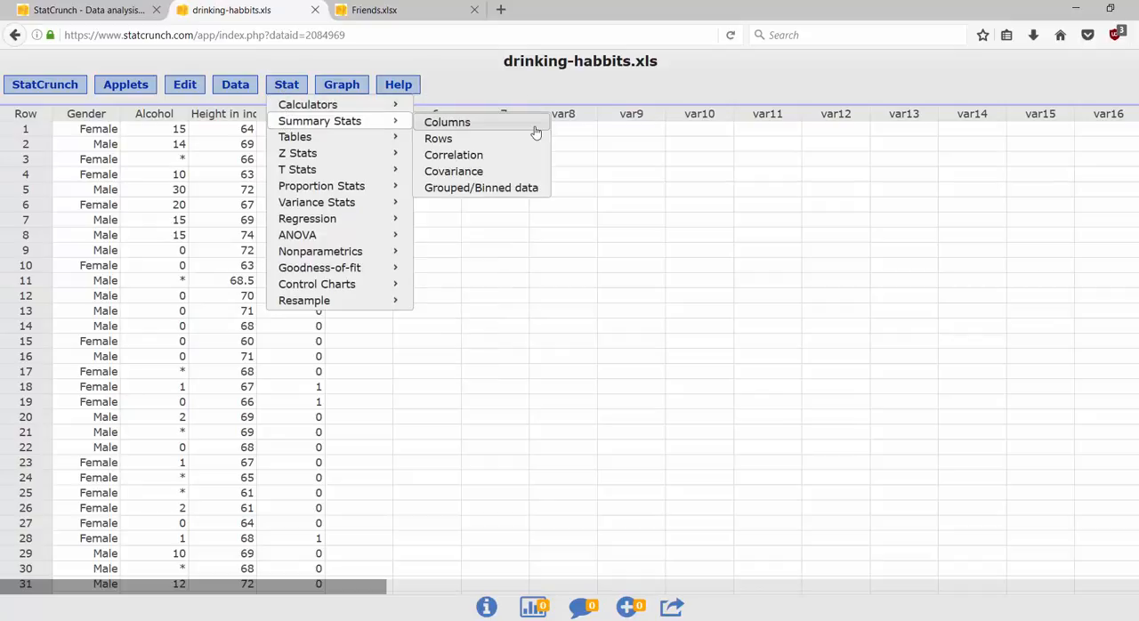
left_click(447, 122)
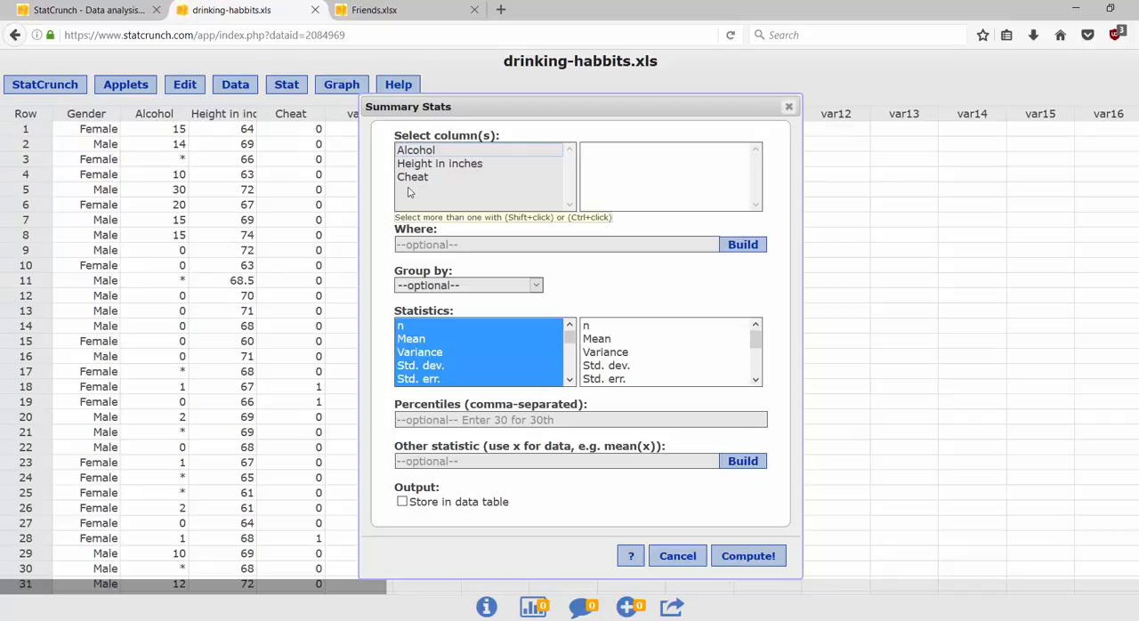
left_click(434, 152)
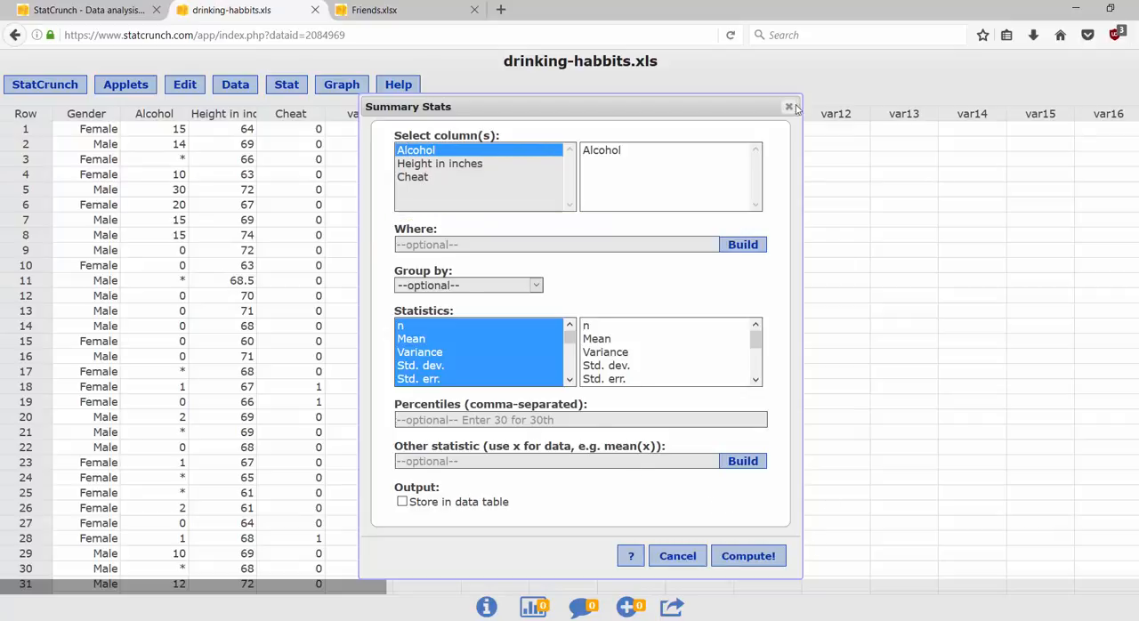
left_click(747, 556)
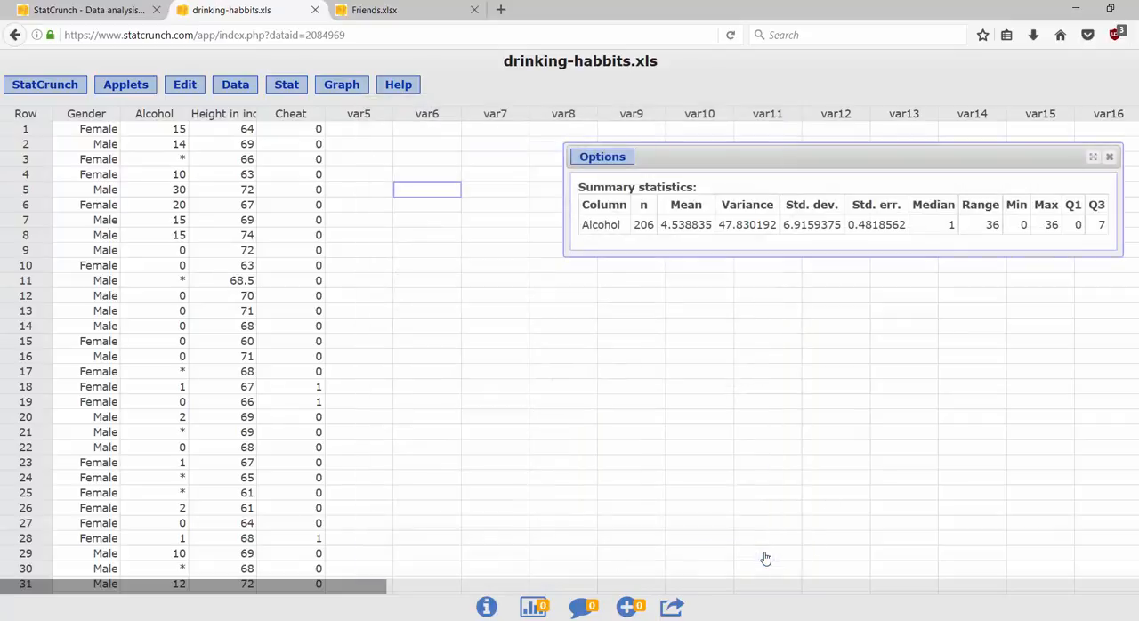
left_click_drag(898, 157, 585, 174)
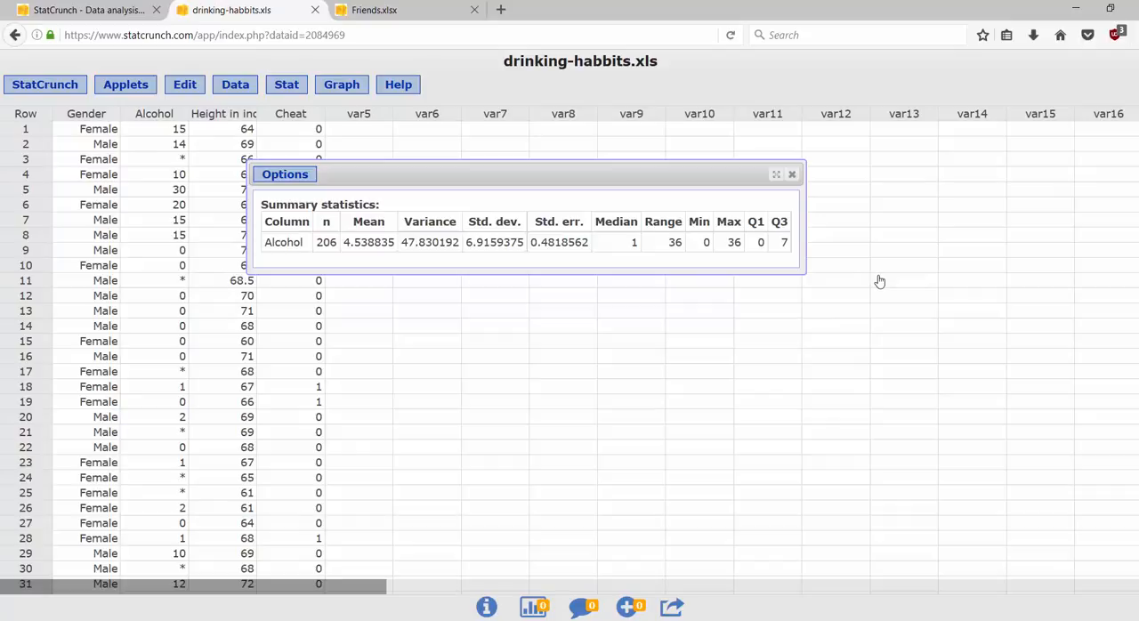
Step: Create a frequency histogram of the Alcohol column with default bins and move its window over the summary statistics
left_click(348, 85)
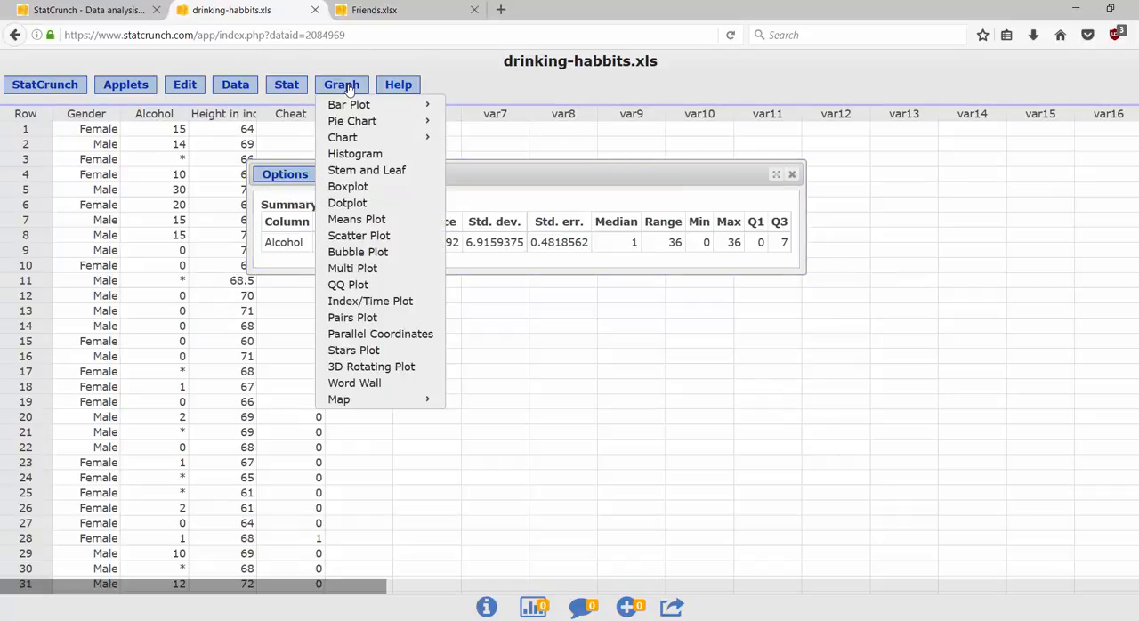
left_click(345, 155)
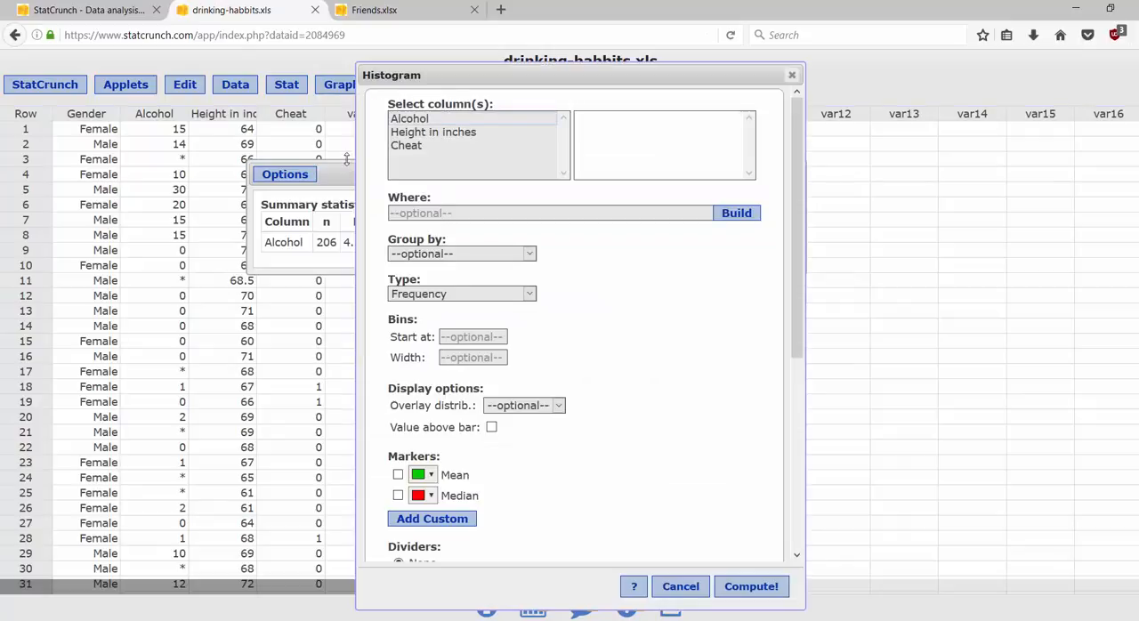
left_click(428, 121)
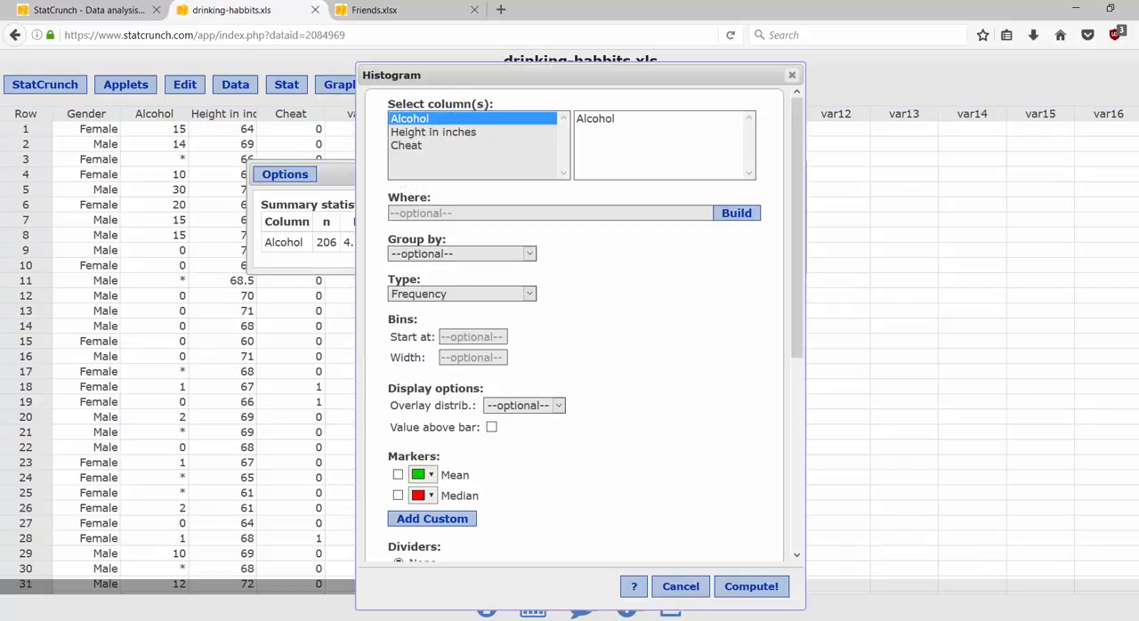
left_click(763, 586)
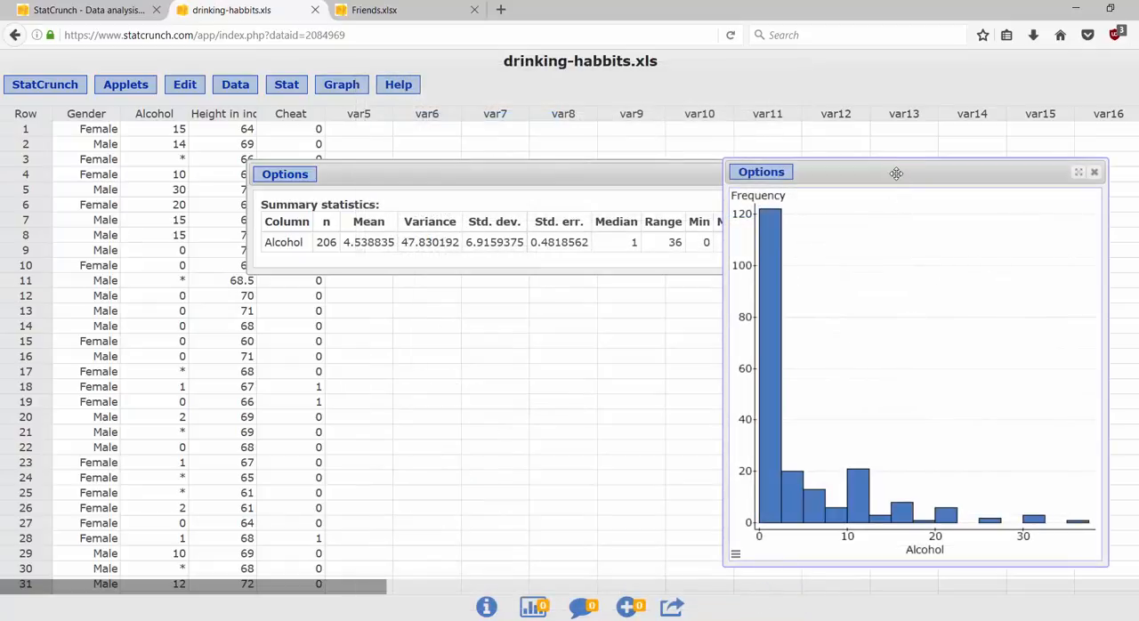
left_click_drag(895, 171, 515, 139)
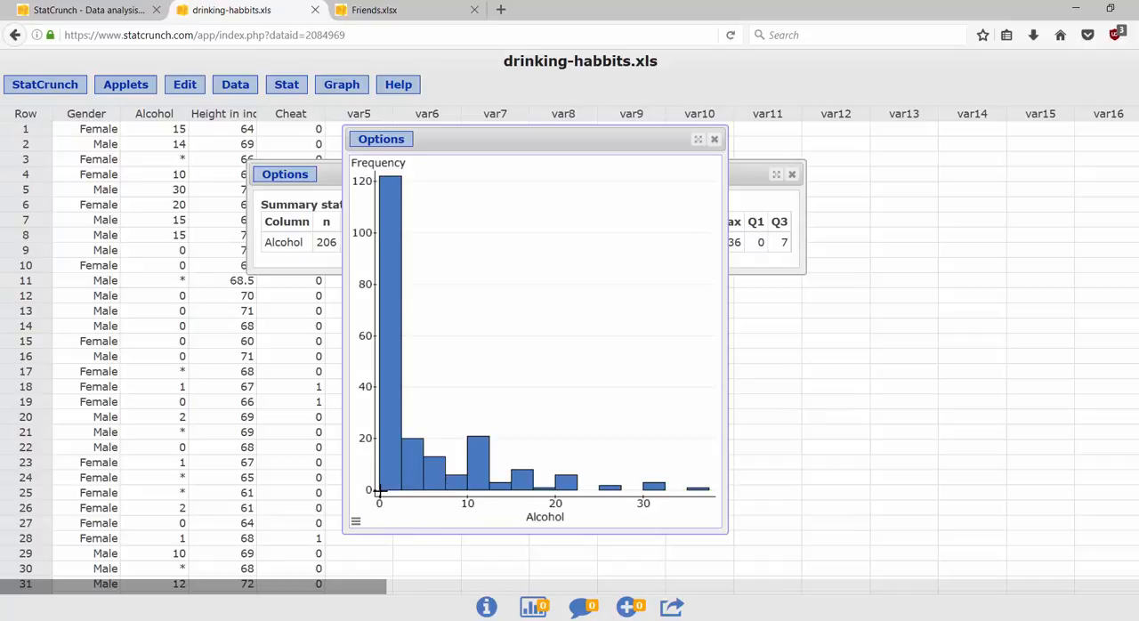
Step: Edit the Alcohol histogram so its bins start at 0 with a width of 1, and recompute it
mouse_move(389, 489)
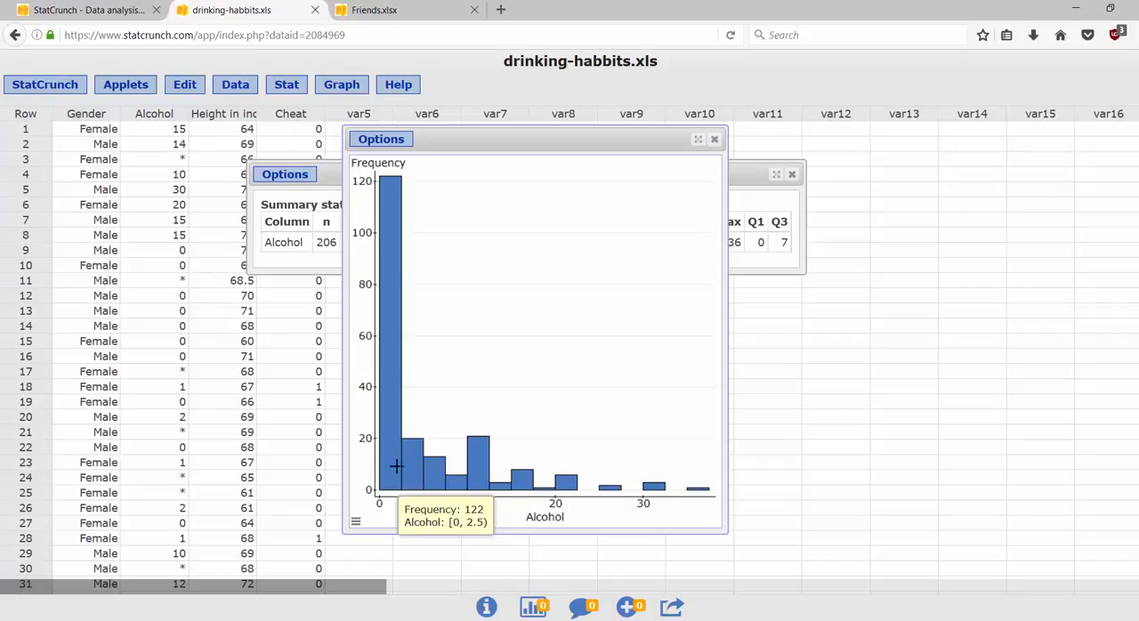
left_click(369, 144)
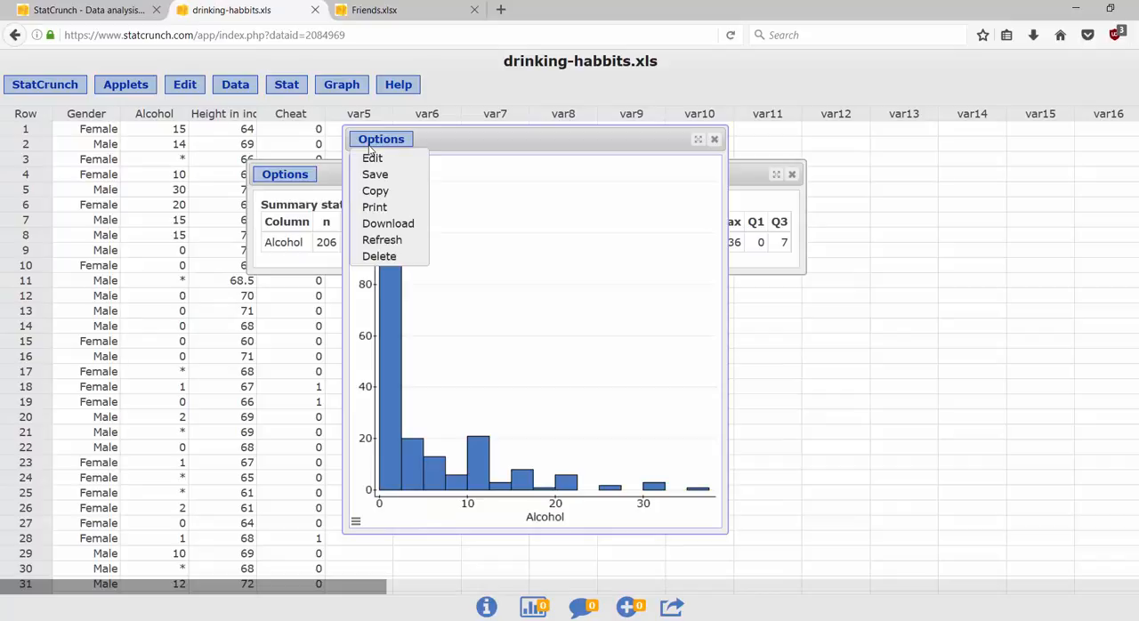
left_click(371, 160)
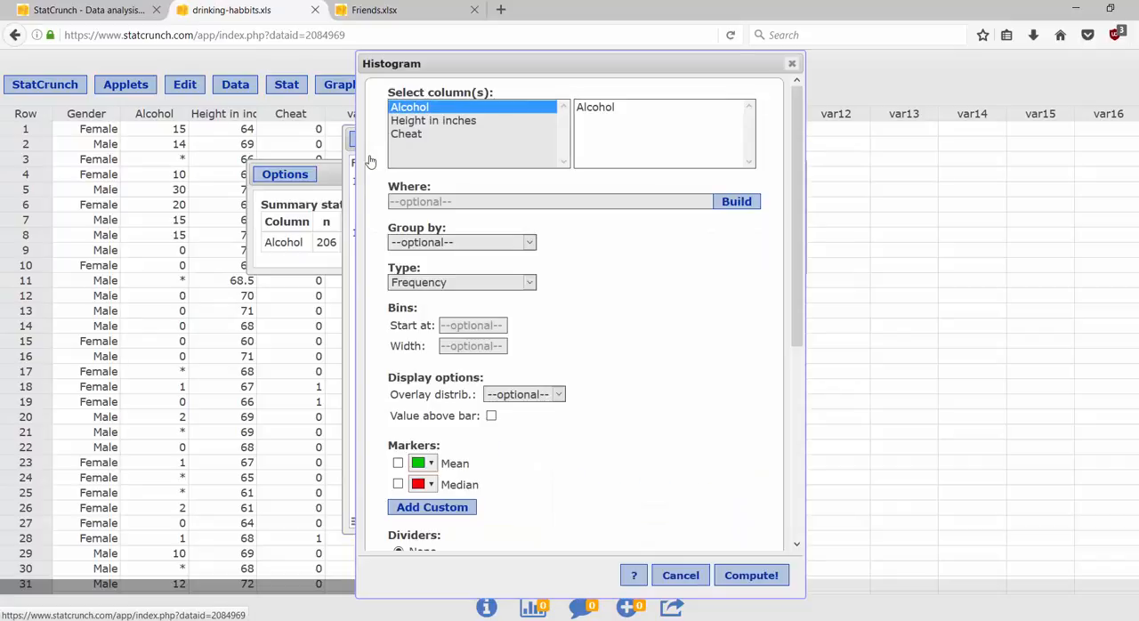
left_click(622, 108)
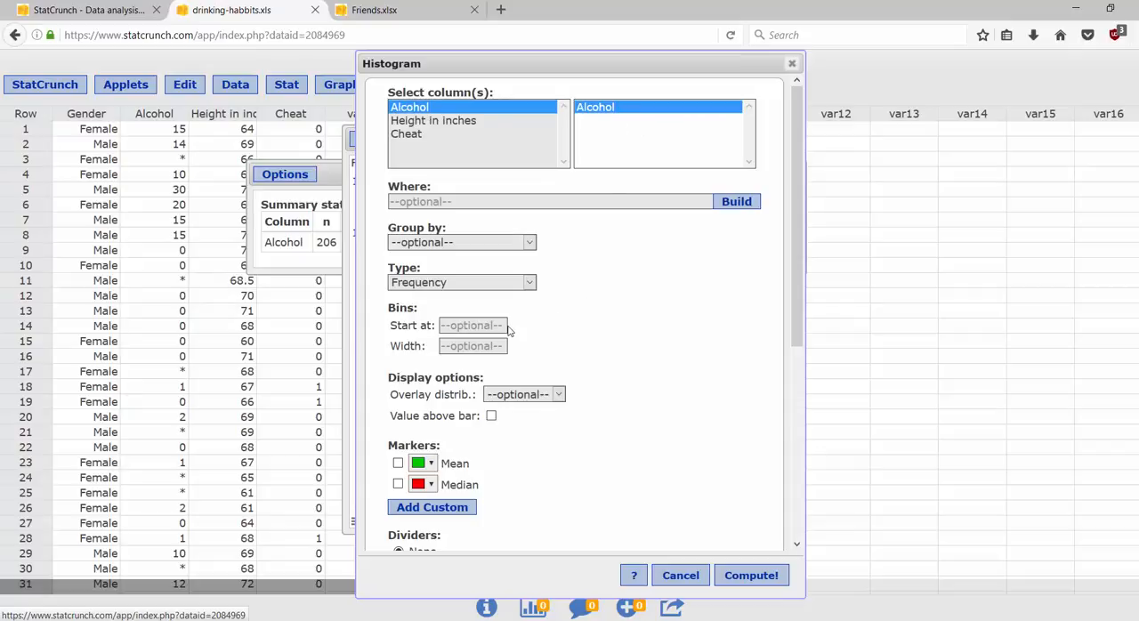
left_click(468, 326)
type("0")
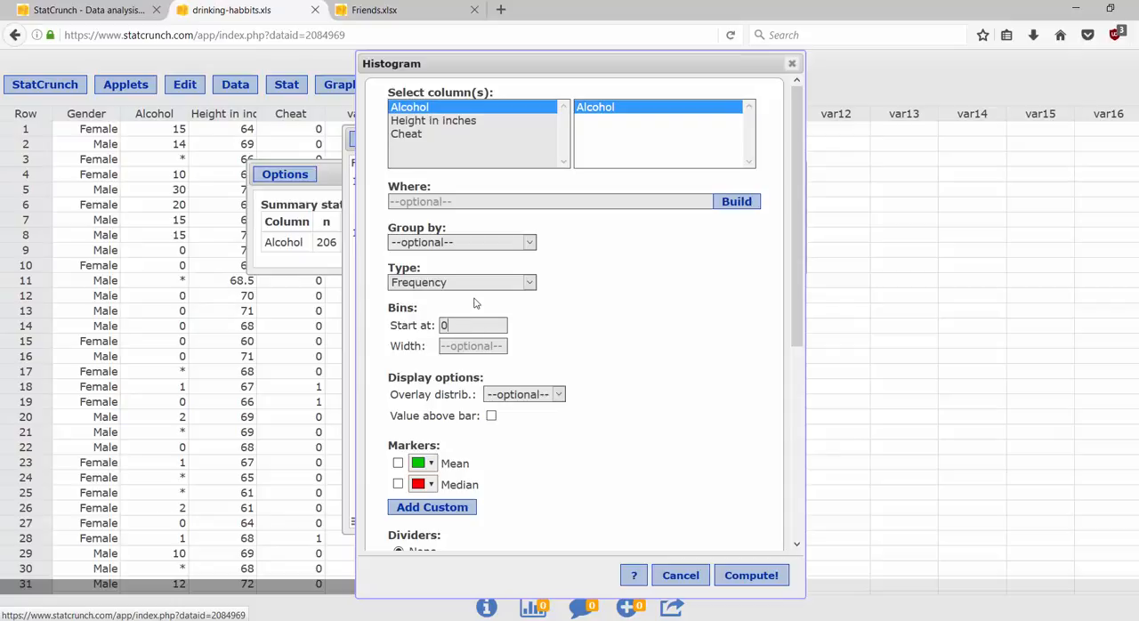
left_click(460, 345)
type("1")
left_click(733, 578)
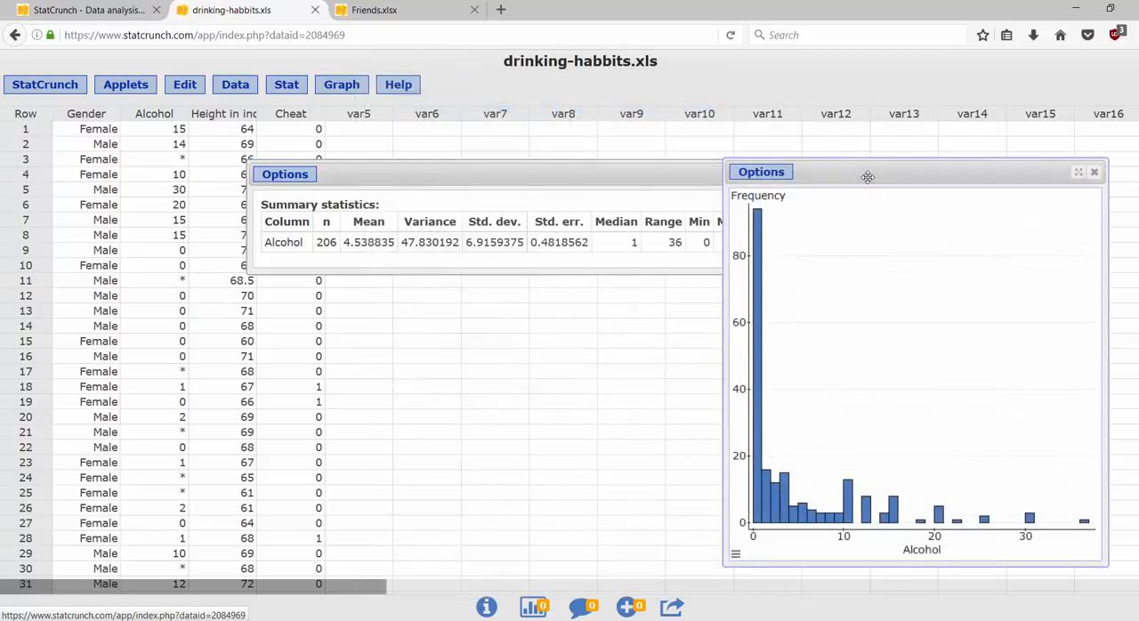
Step: Move the Alcohol histogram beside the Alcohol data column, enlarge its window, and place it just below the data set title
left_click_drag(867, 177, 351, 64)
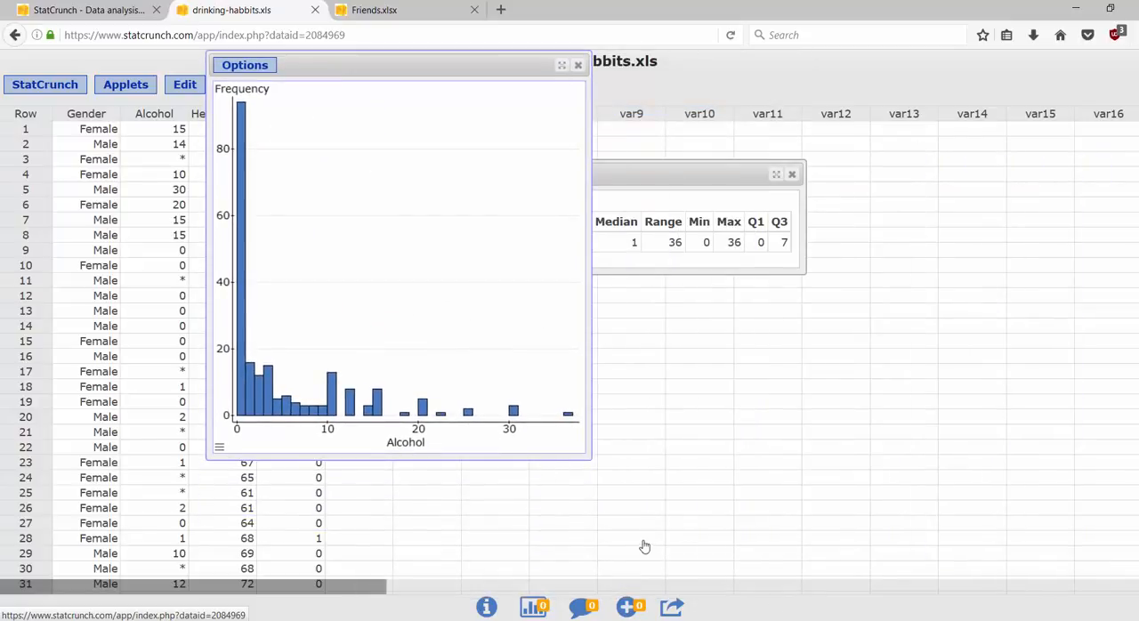
left_click_drag(604, 464, 915, 553)
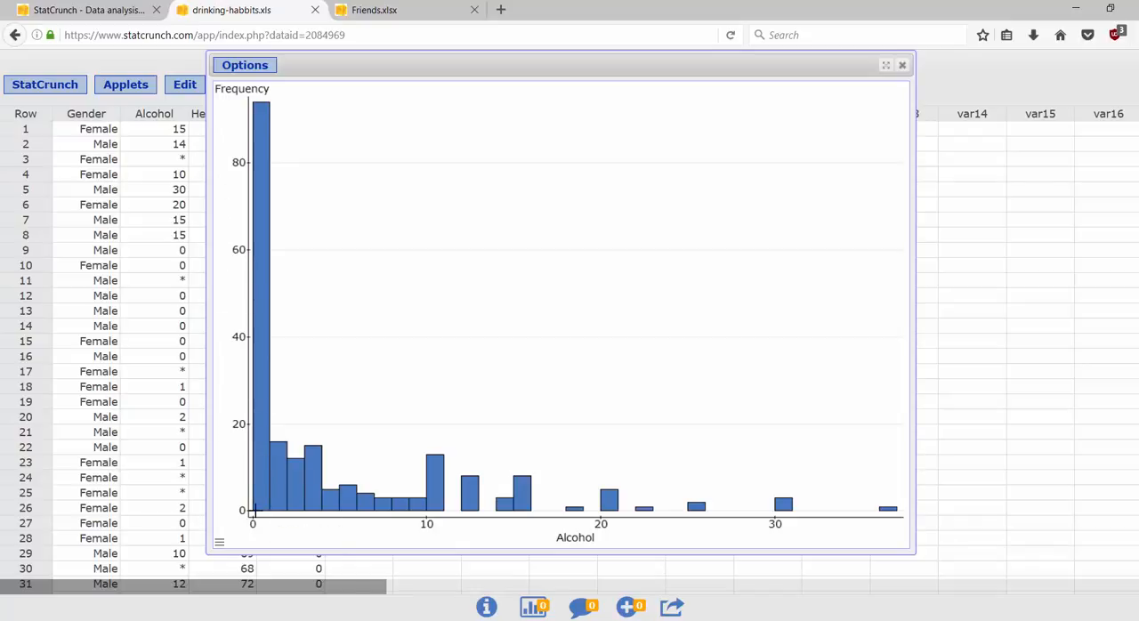
mouse_move(261, 510)
mouse_move(888, 509)
left_click(988, 254)
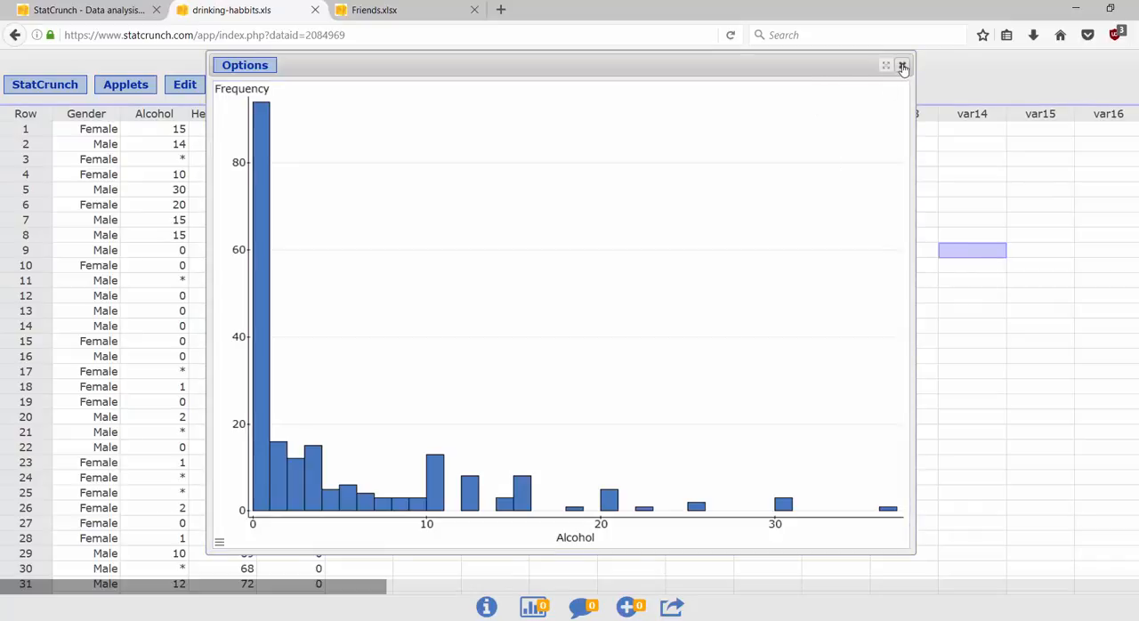
left_click_drag(815, 65, 813, 132)
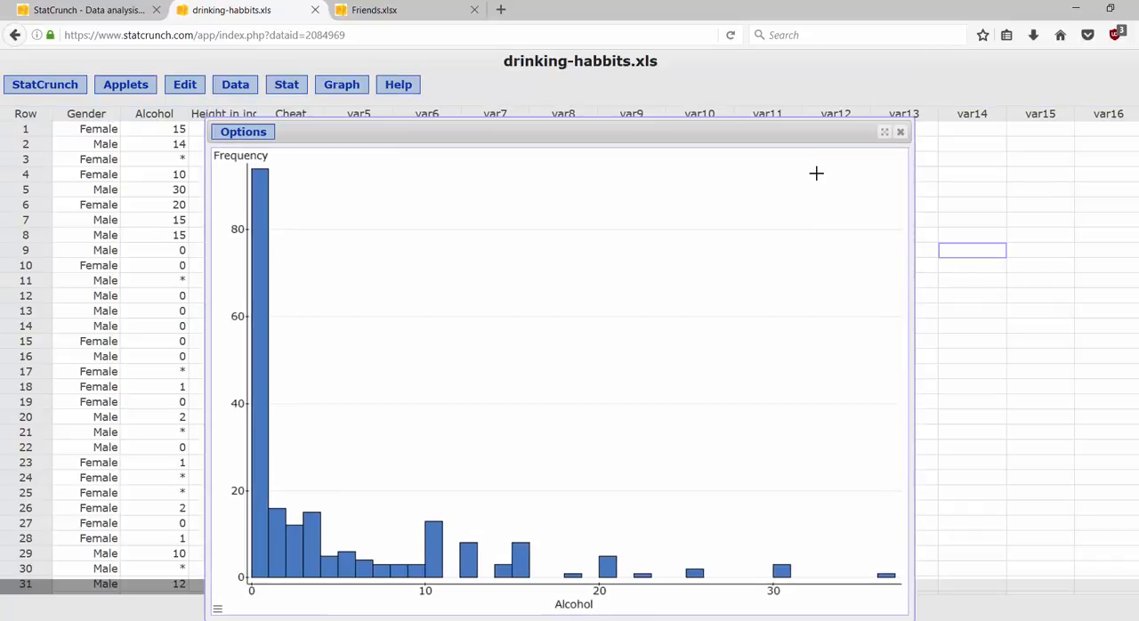
Step: Create a boxplot of the Alcohol column with default options and move its window over the histogram's high-value end
left_click(348, 85)
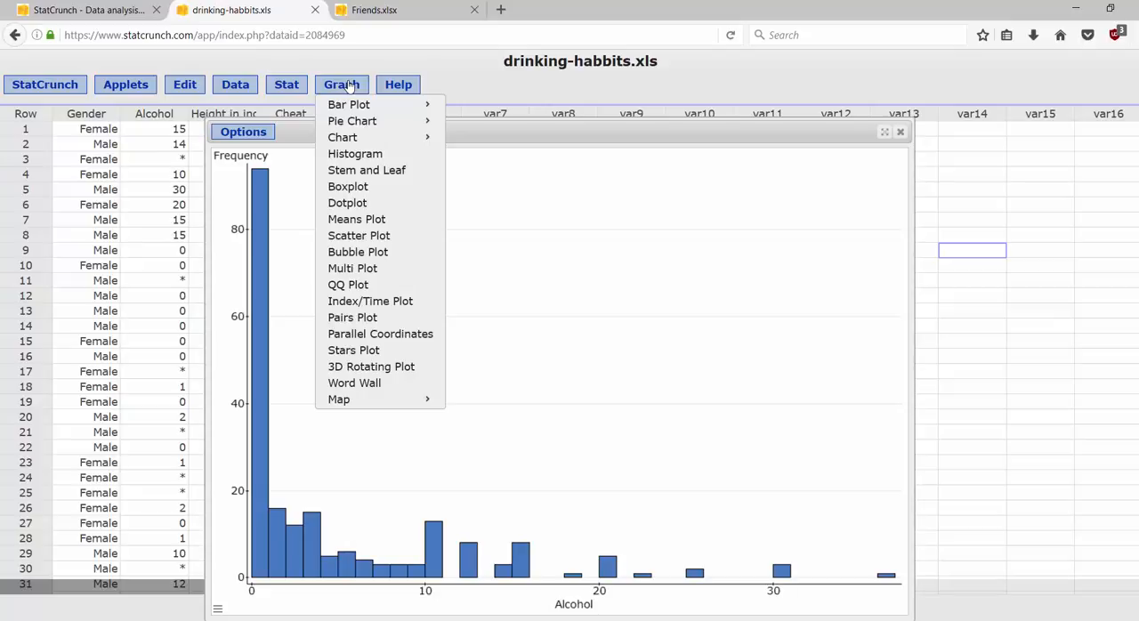
left_click(349, 190)
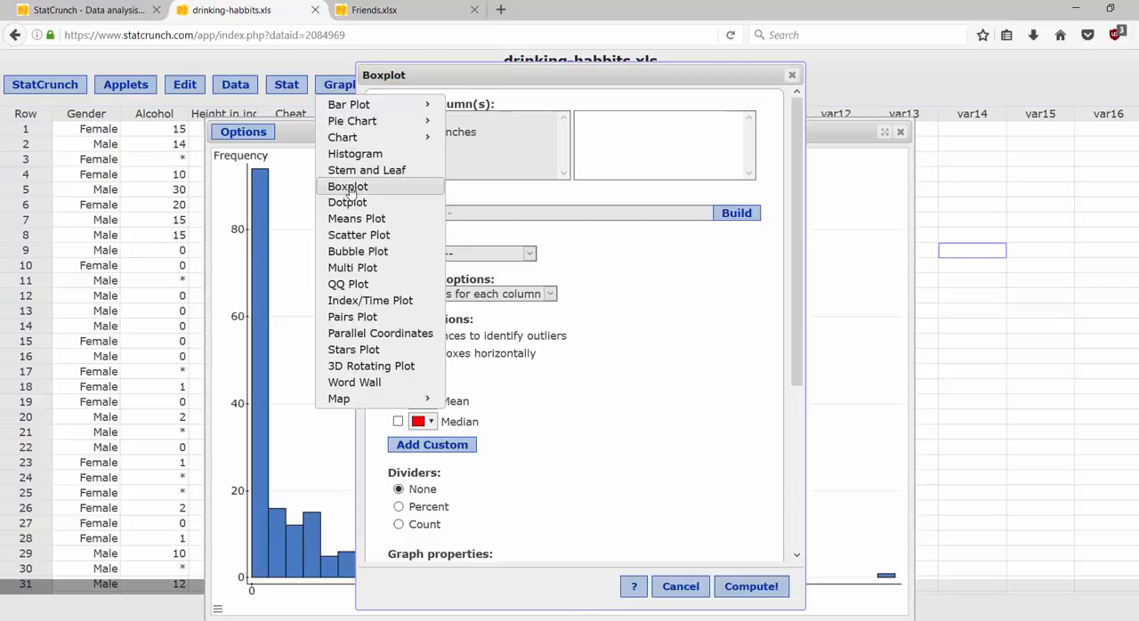
left_click(420, 121)
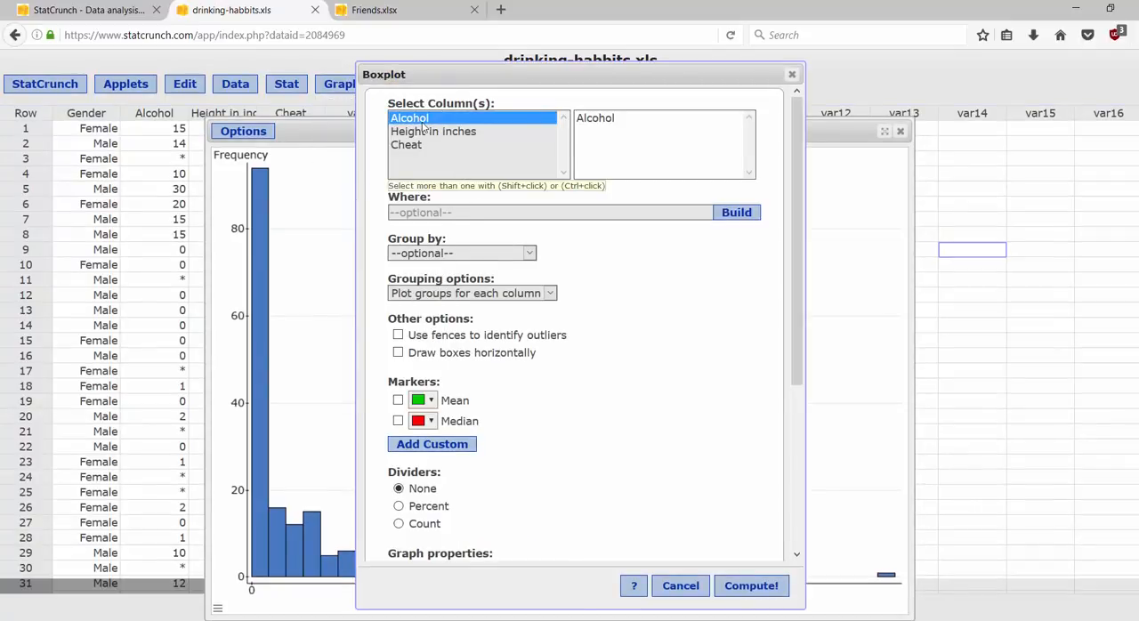
left_click(753, 591)
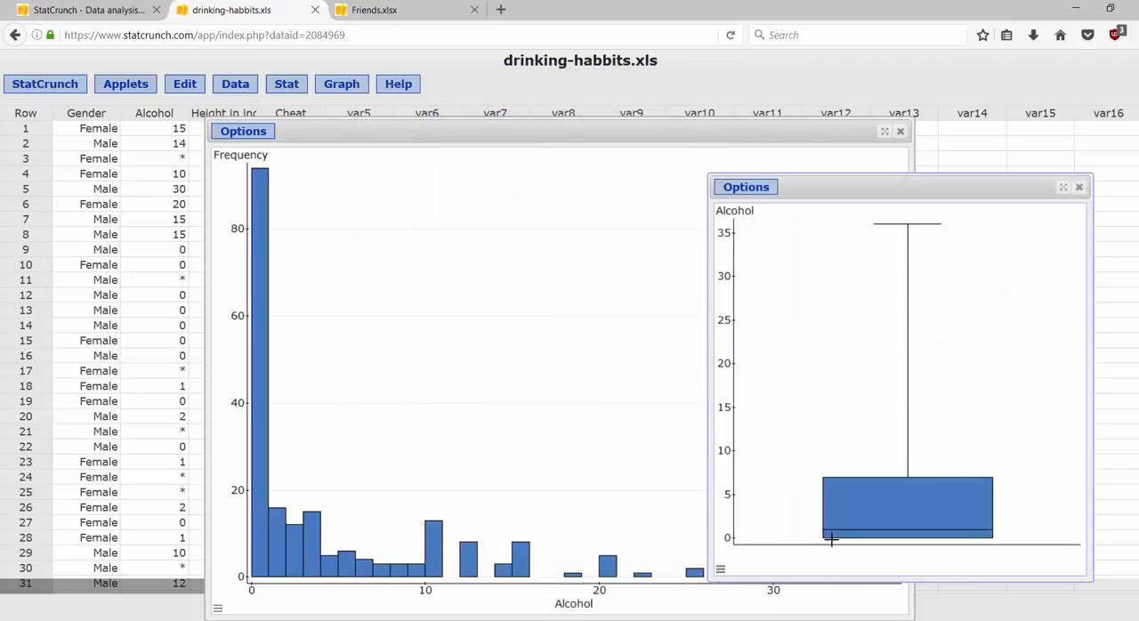
mouse_move(912, 538)
left_click_drag(863, 190, 732, 177)
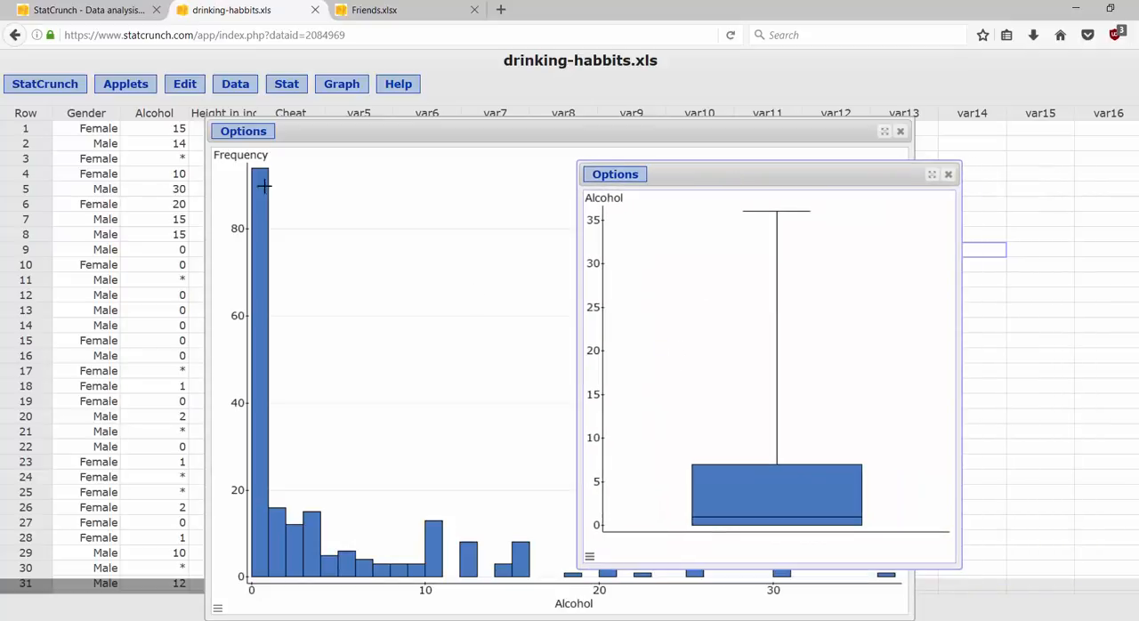
Step: Create a boxplot of the Height in inches column with default options and move its window beside the Alcohol boxplot
left_click(300, 85)
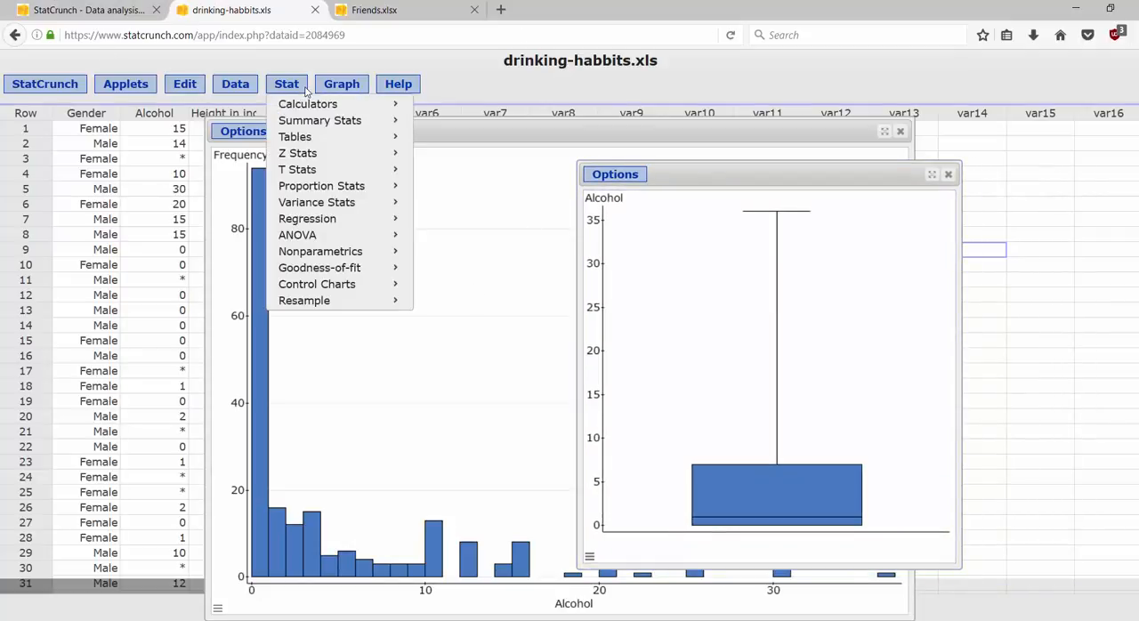
left_click(336, 87)
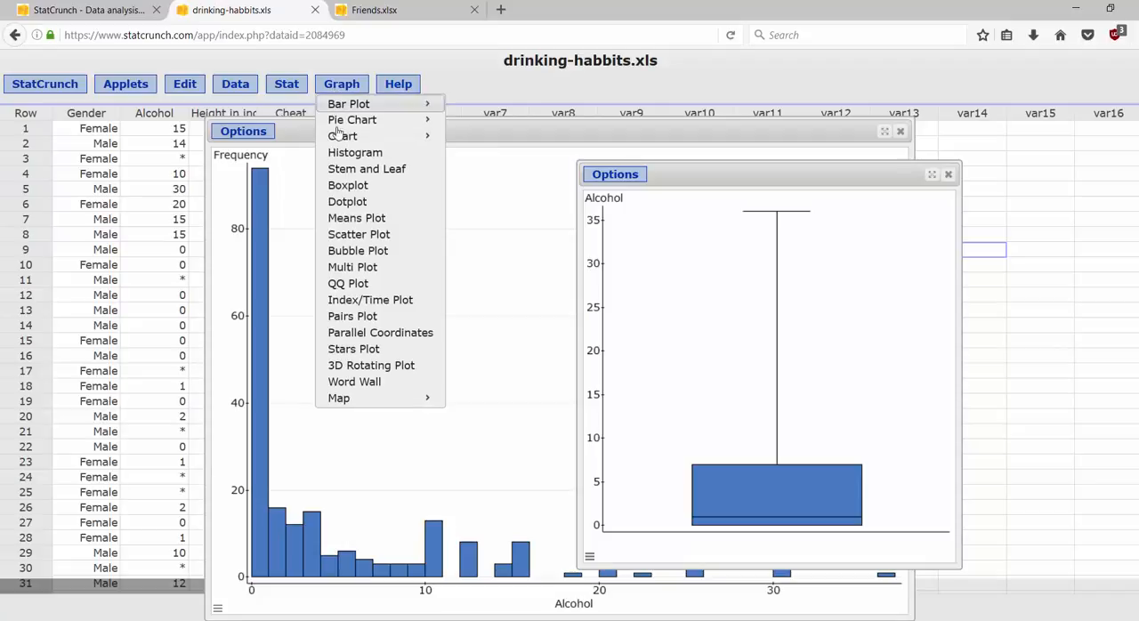
left_click(349, 186)
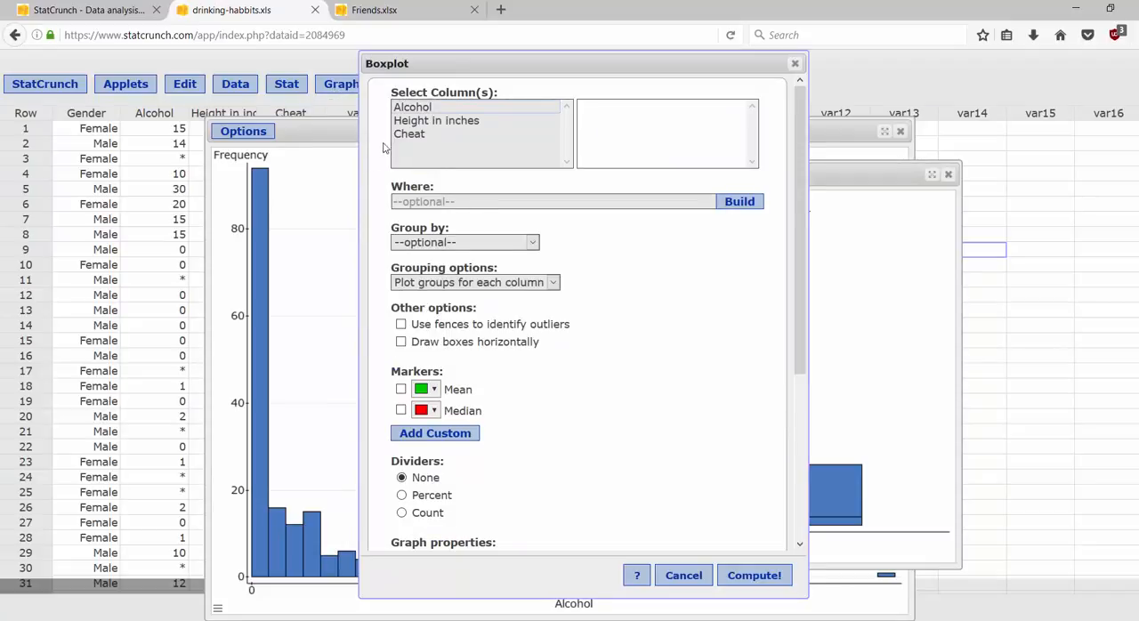
left_click(431, 122)
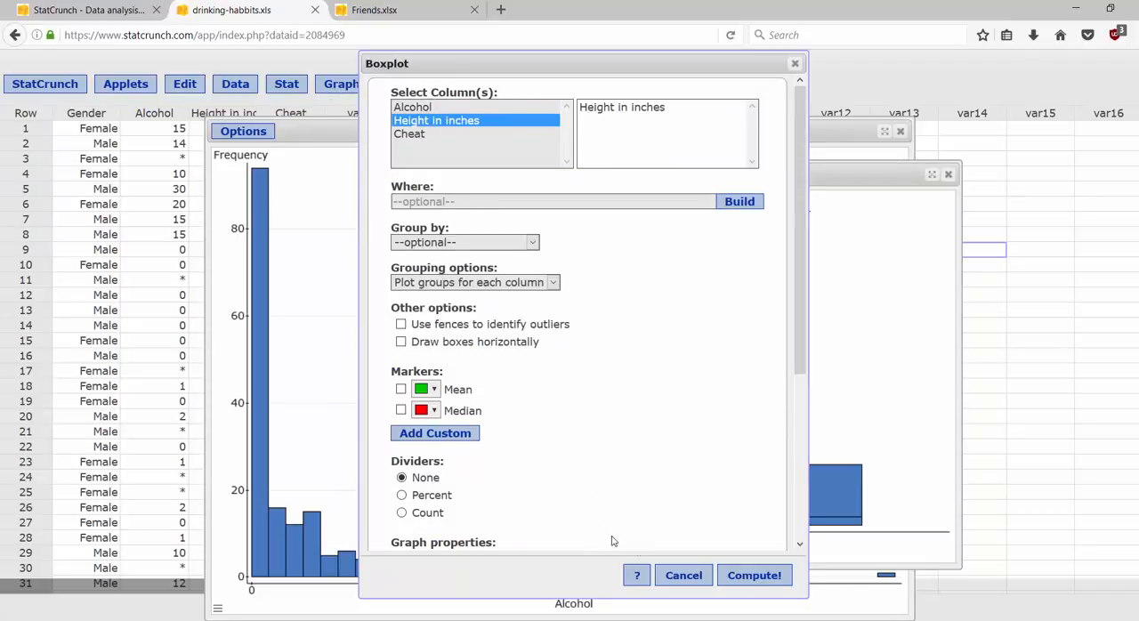
left_click(742, 580)
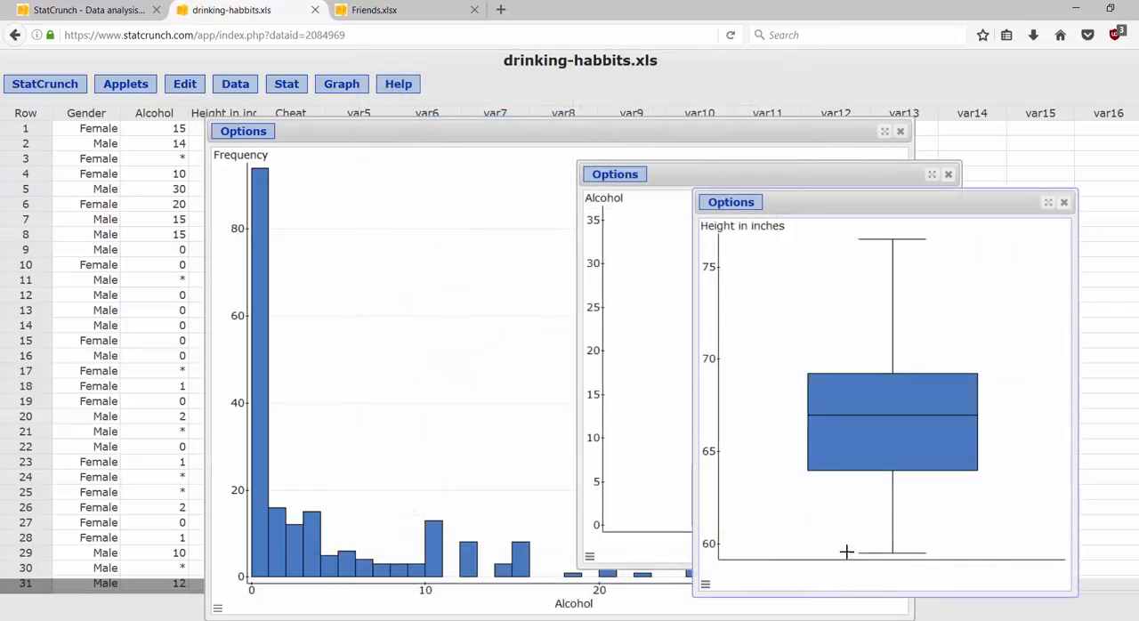
left_click_drag(889, 210, 456, 79)
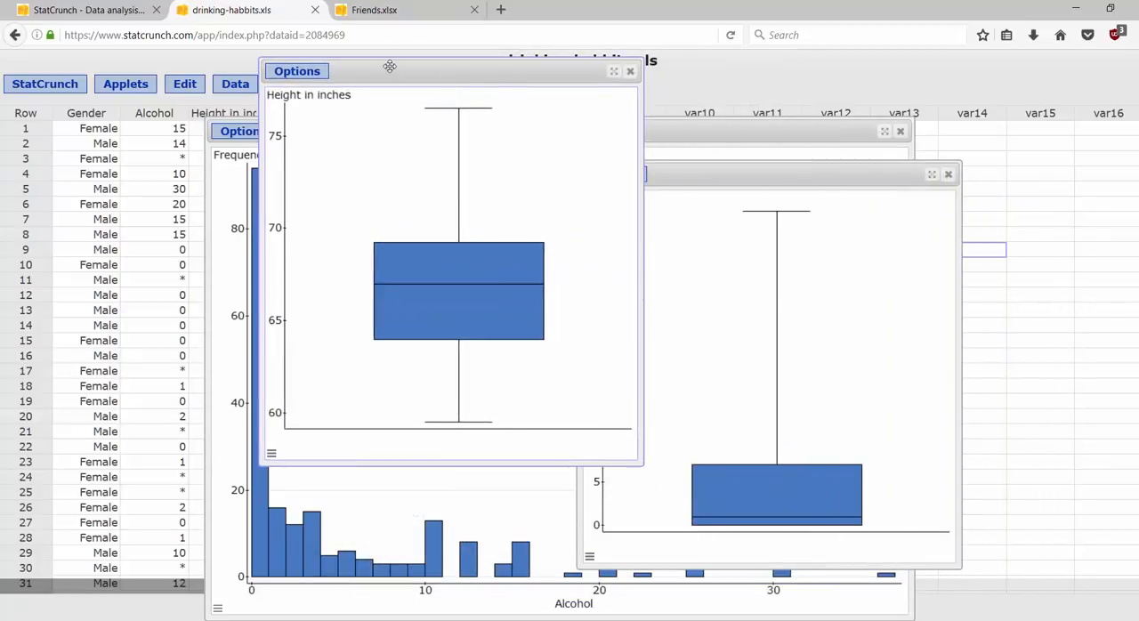
left_click_drag(389, 68, 362, 93)
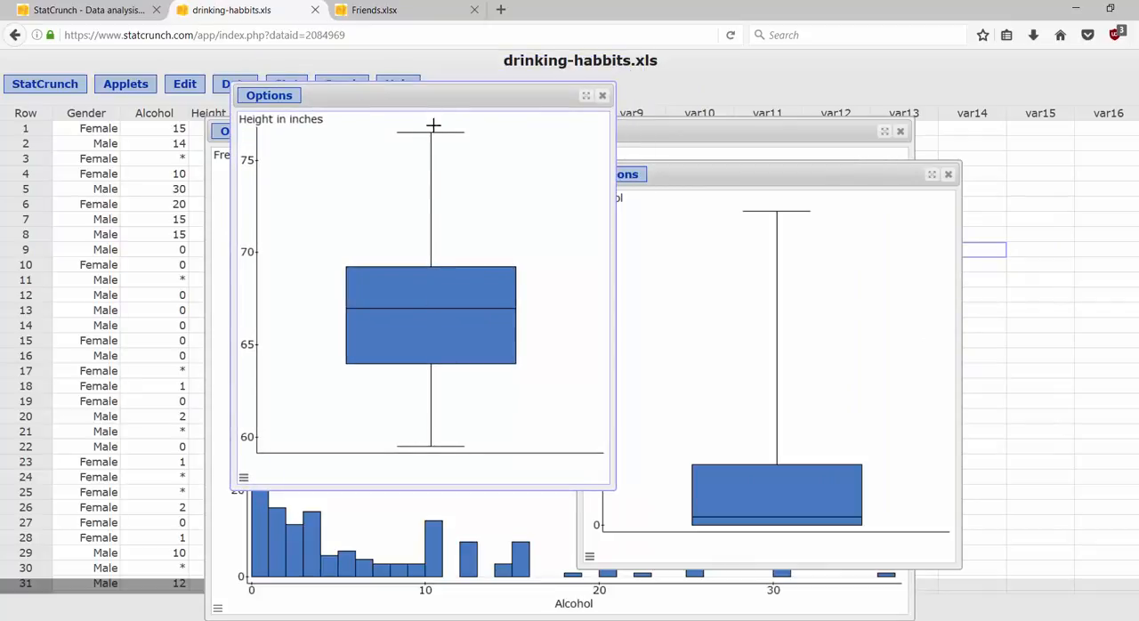